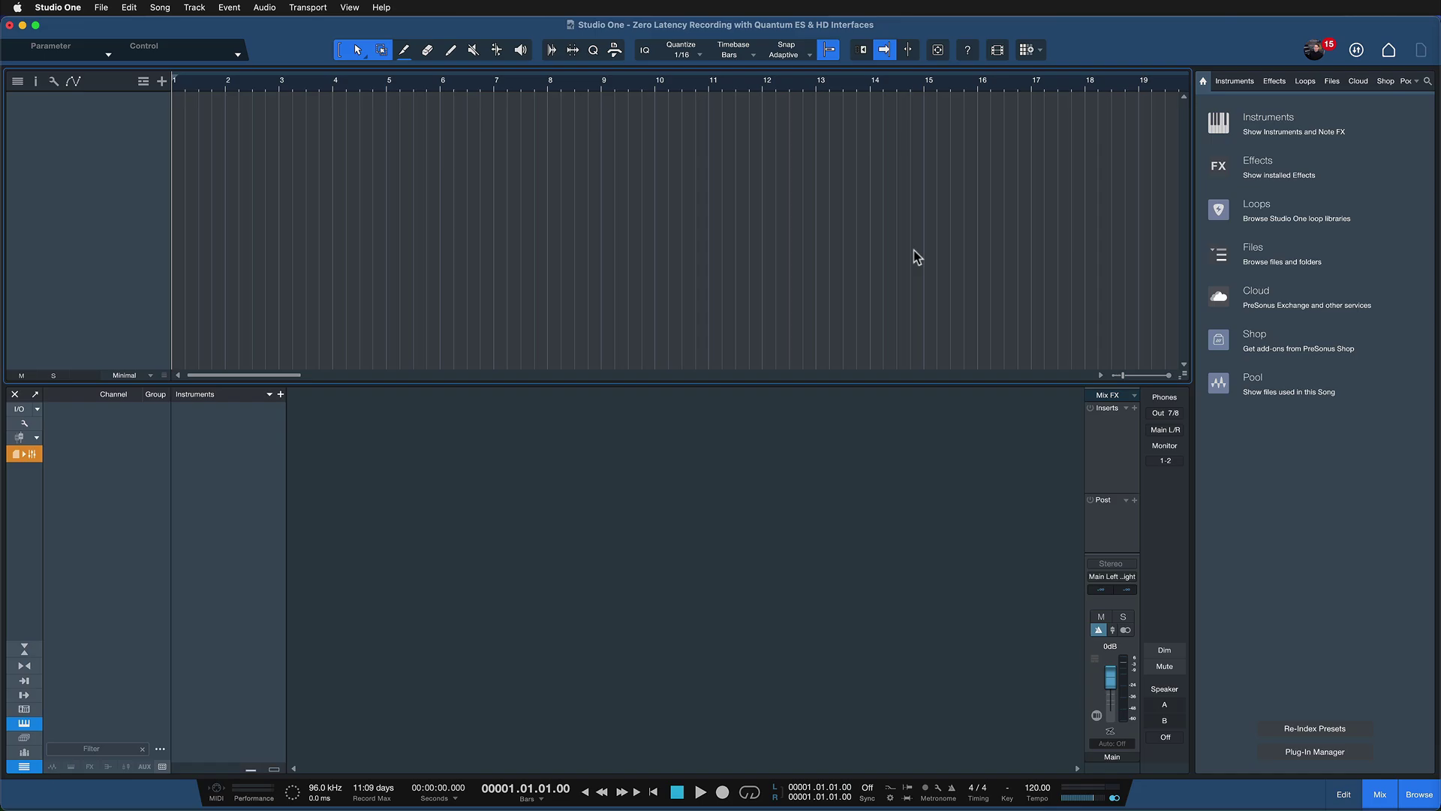
- Leave the start page and add a mono audio track, Track 1, to the empty song
left_click(1389, 51)
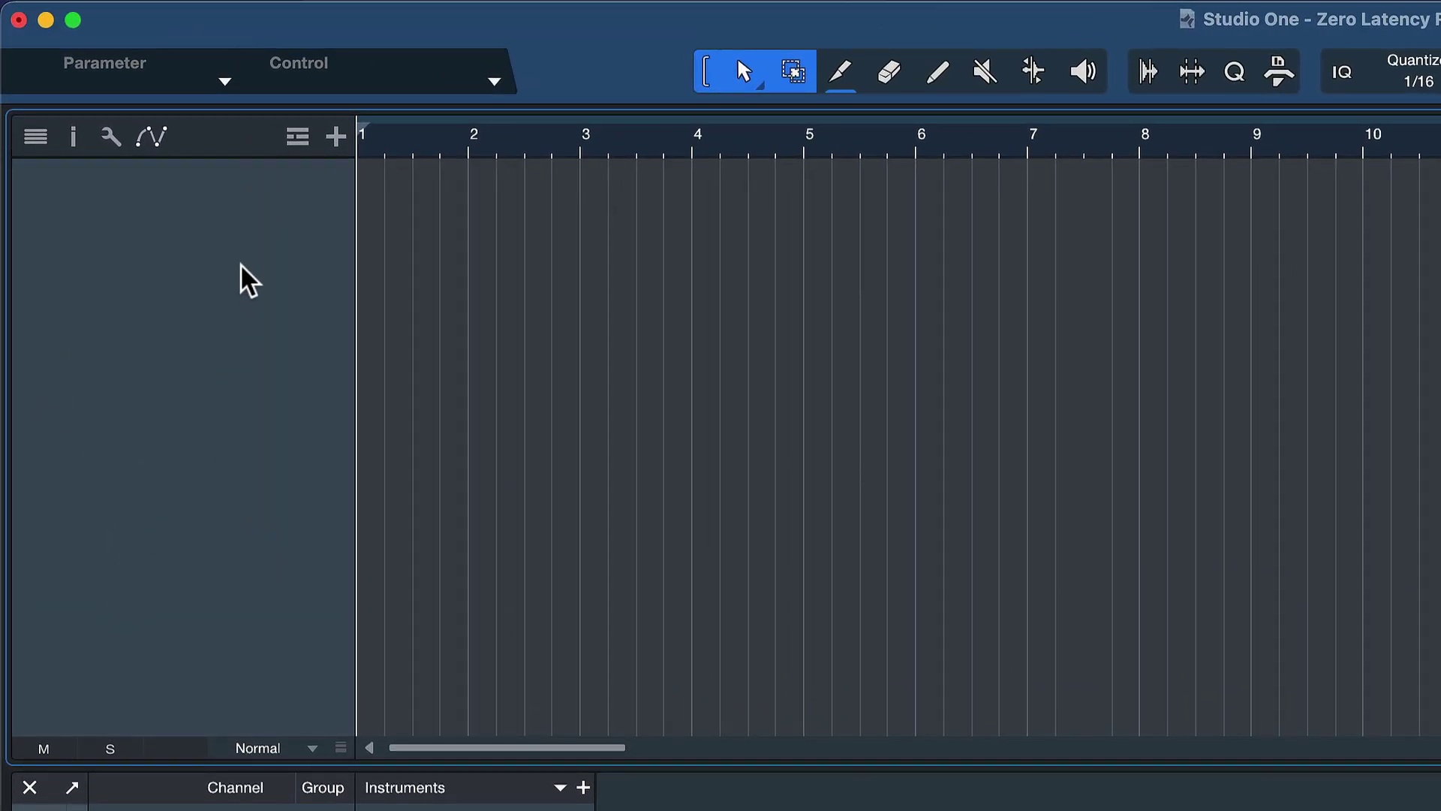
right_click(216, 252)
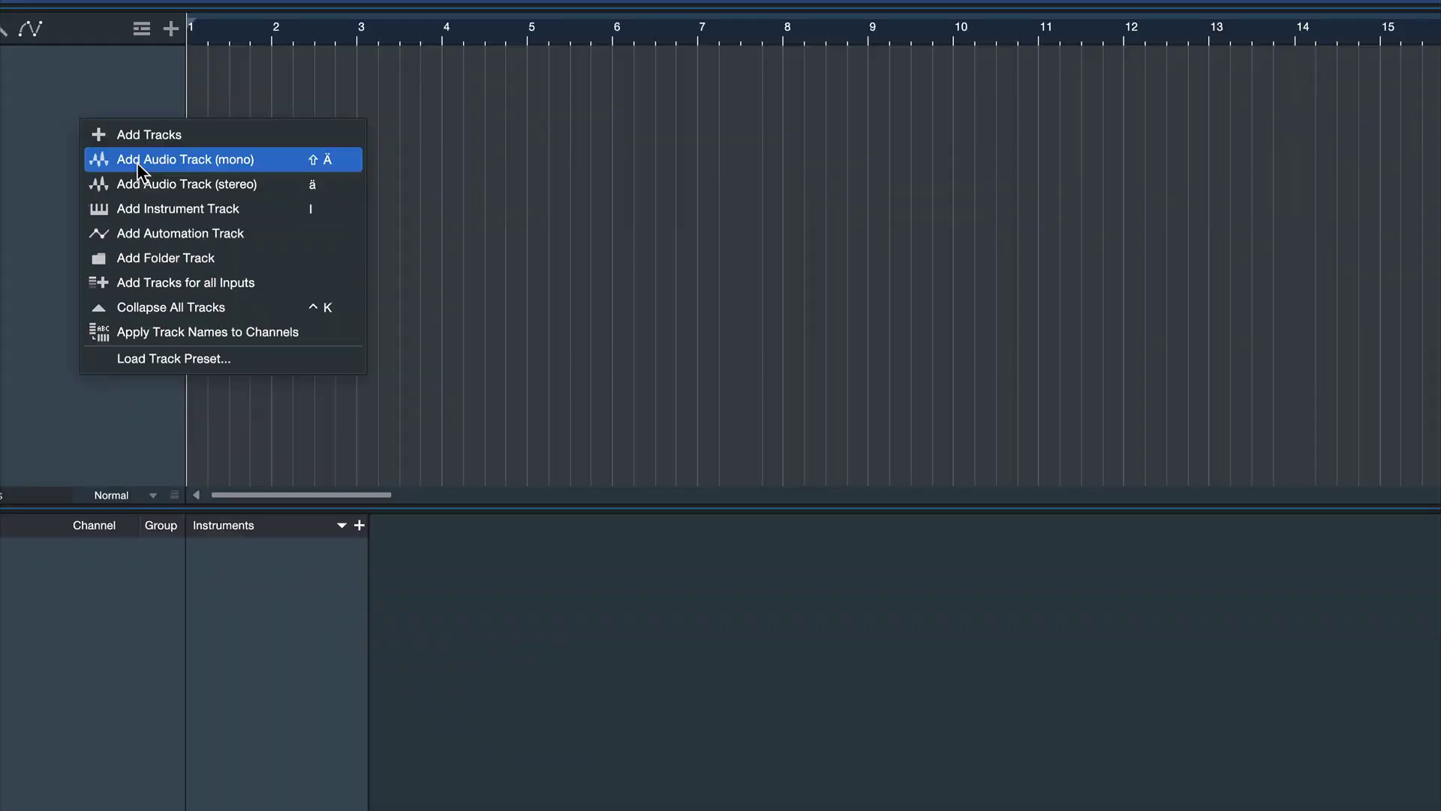
left_click(136, 162)
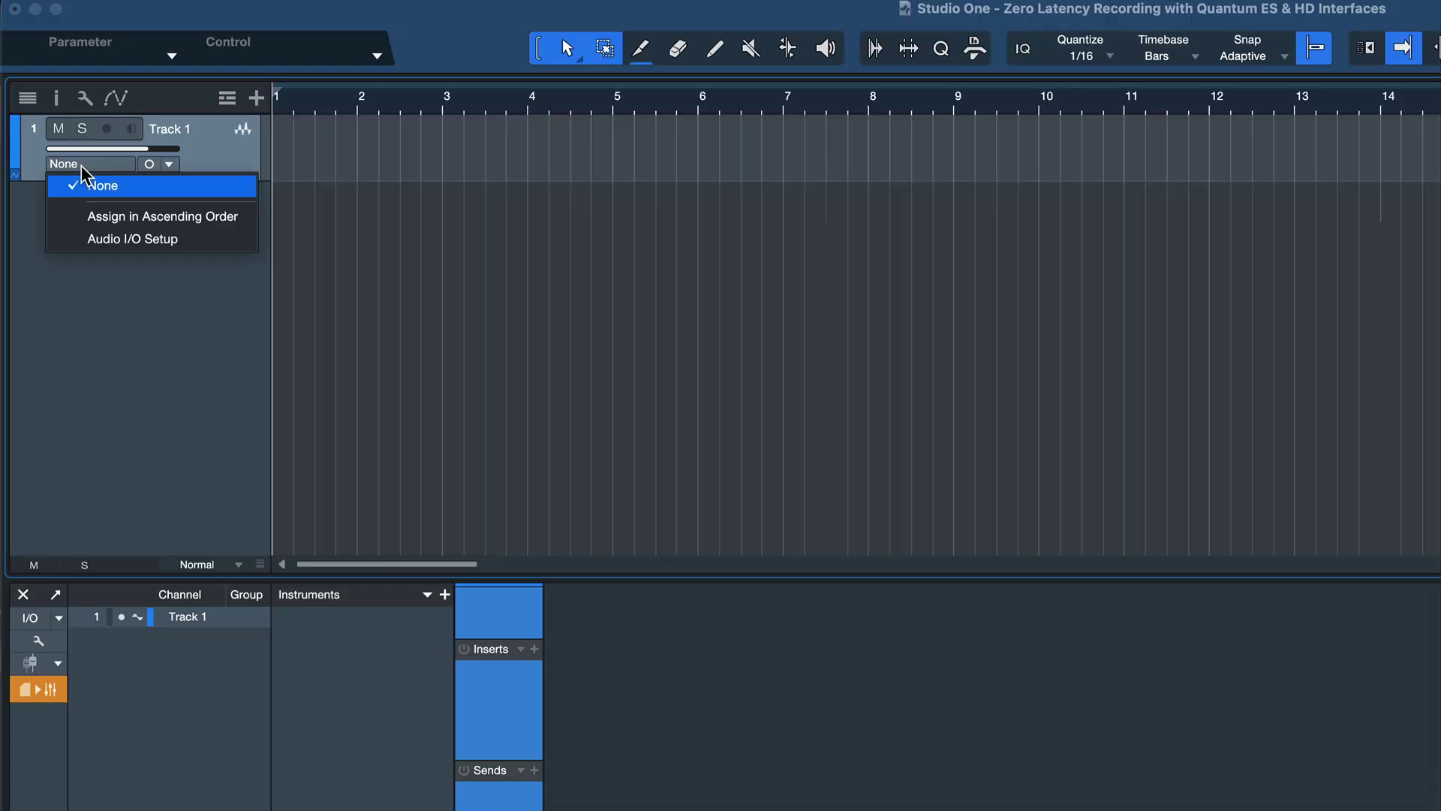
- Add a mono song input mapped to channel 1 and name it 'Microphone'
left_click(110, 240)
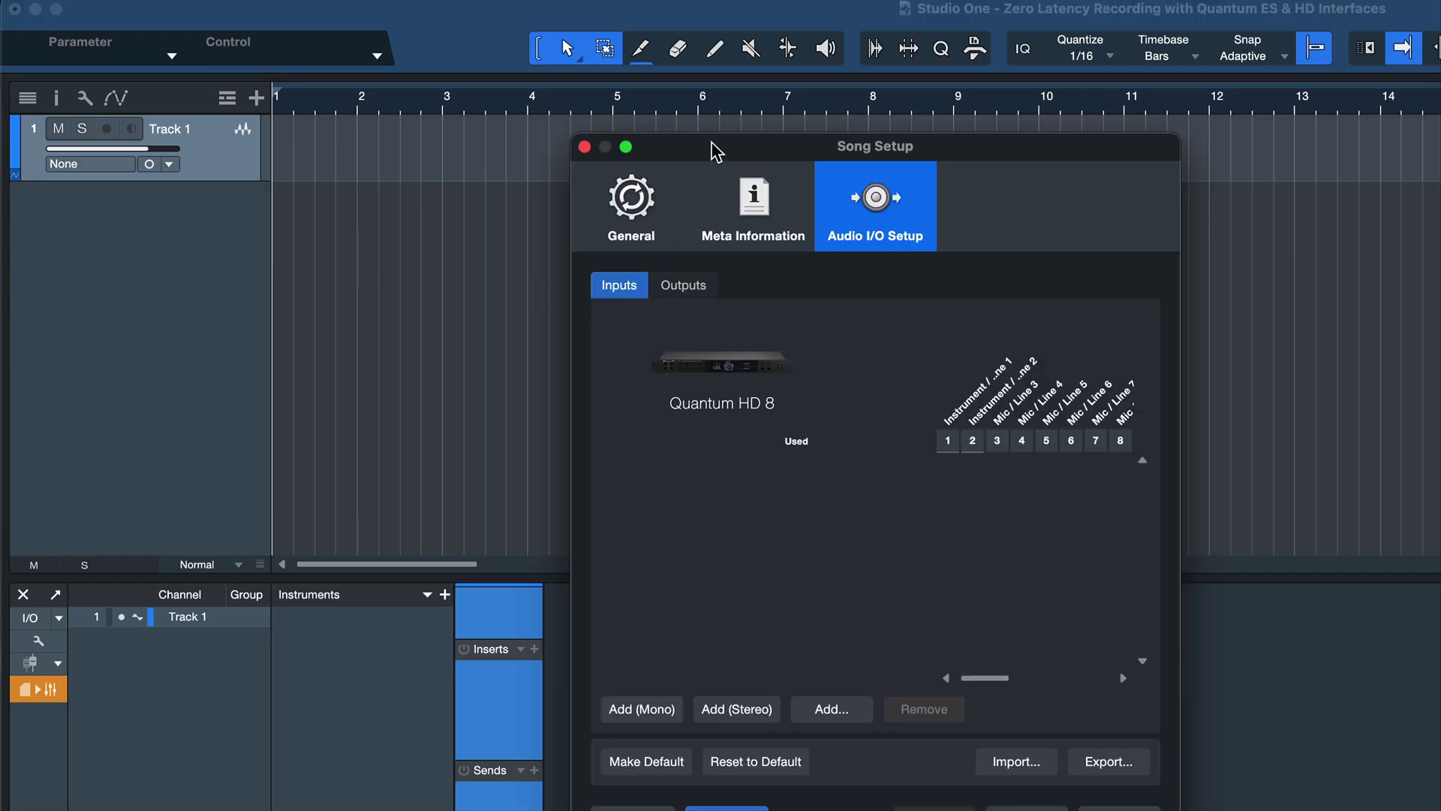
left_click_drag(714, 147, 625, 38)
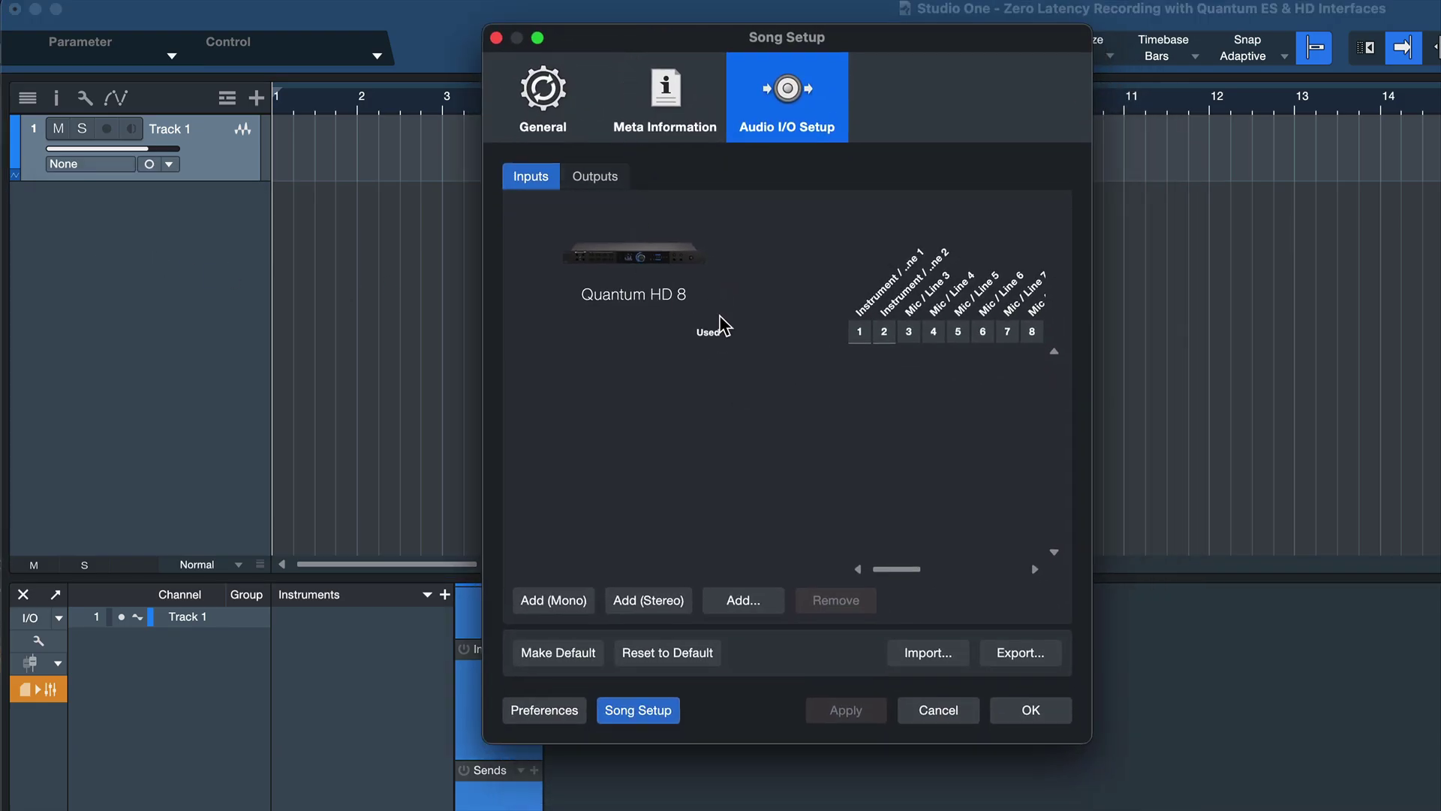
left_click(545, 605)
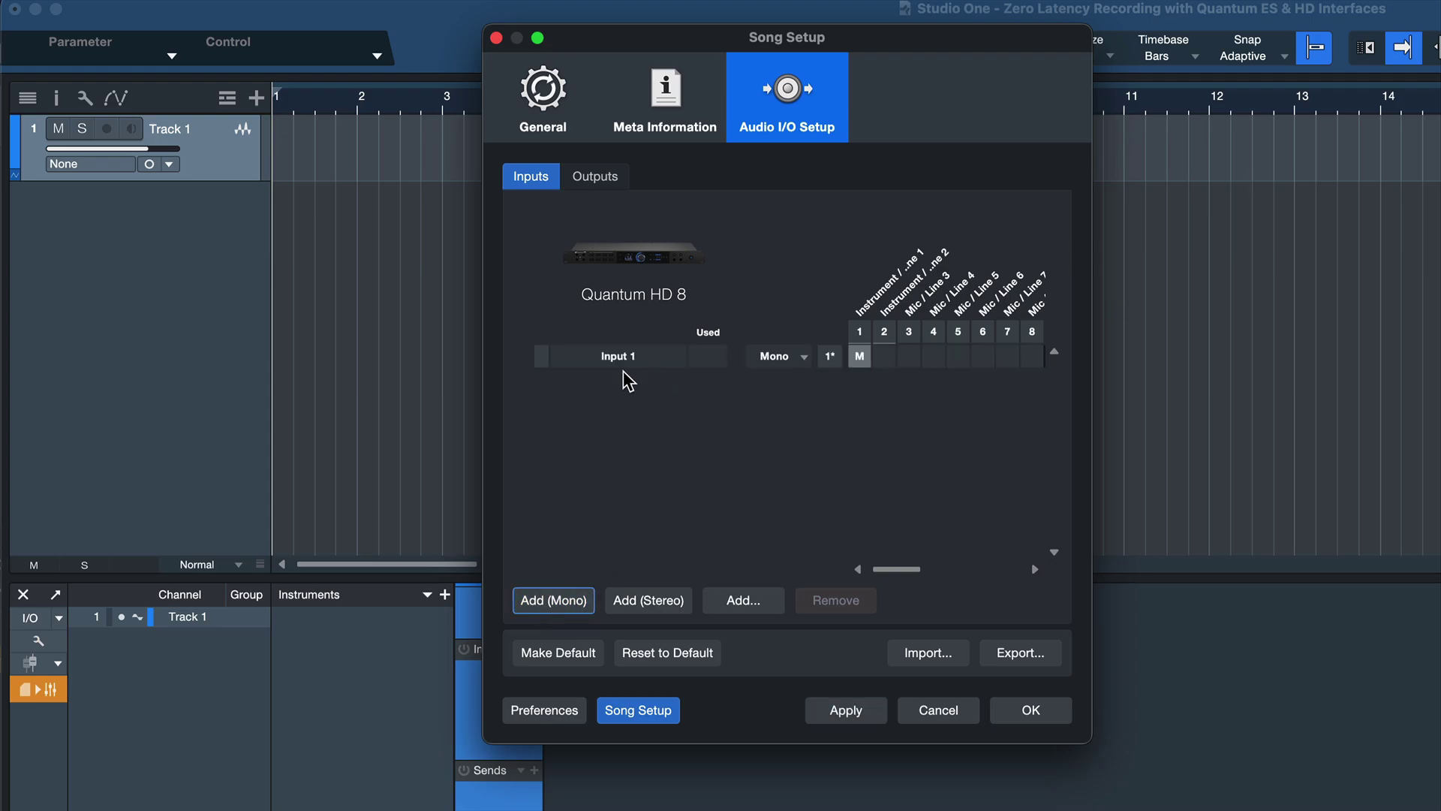
left_click(878, 358)
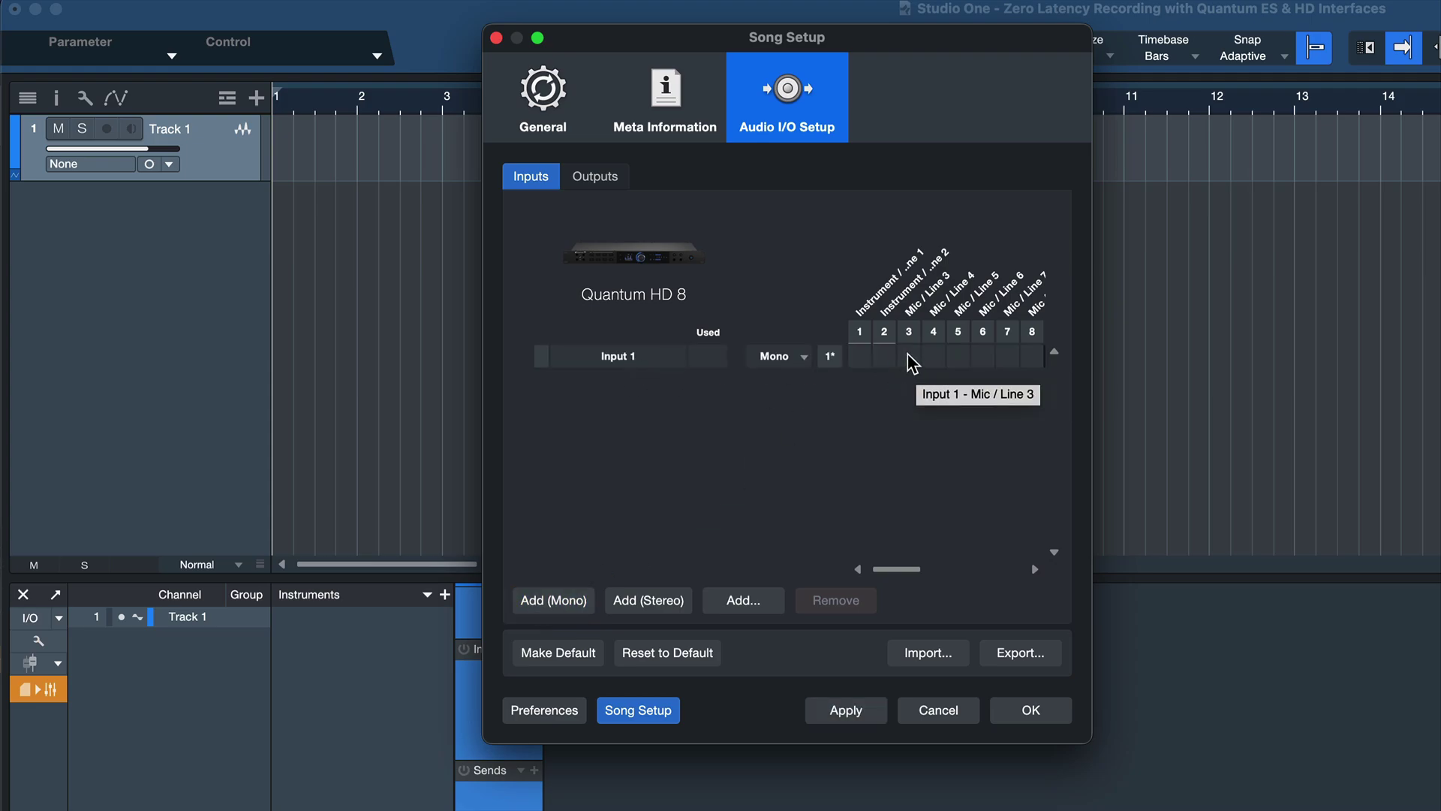
left_click(935, 358)
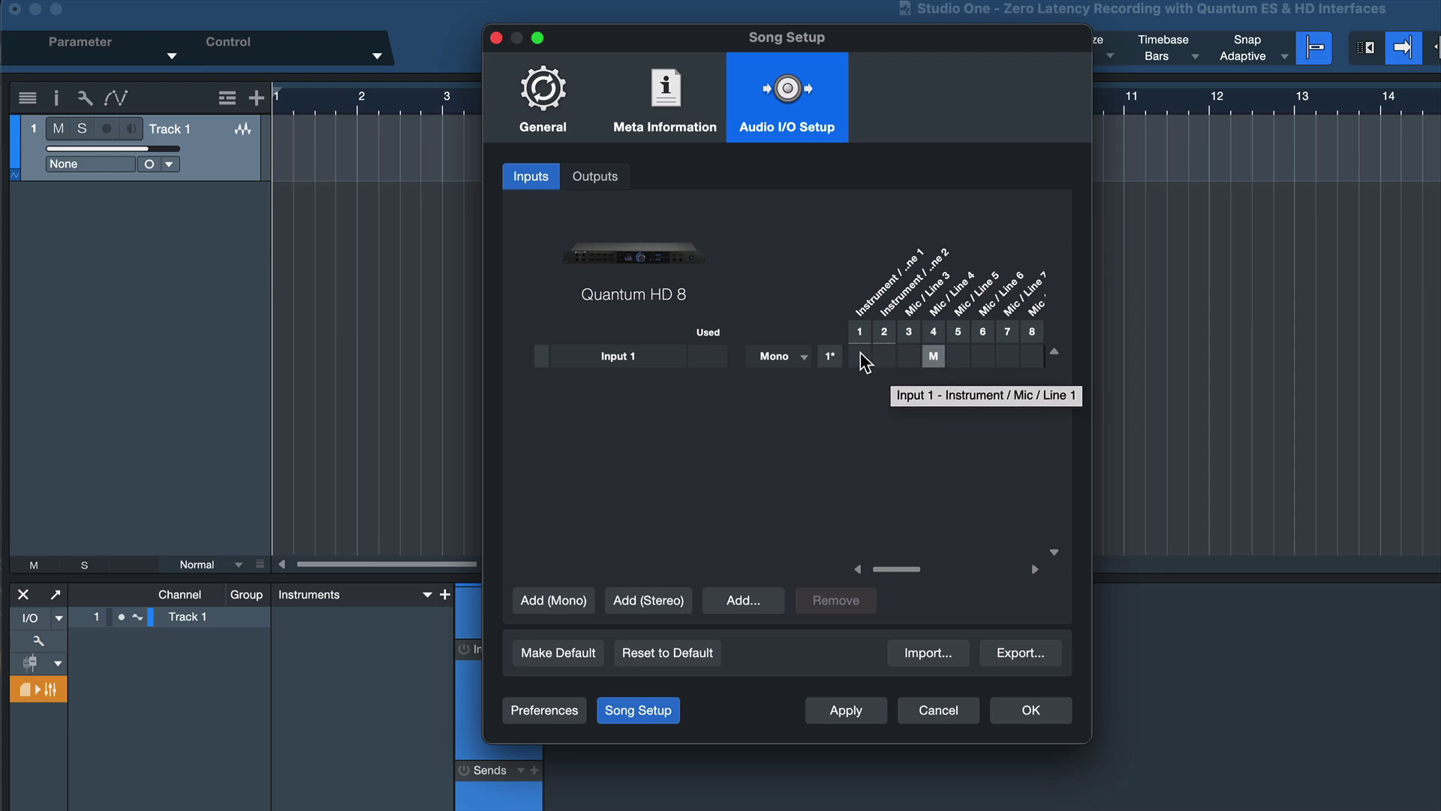
left_click(862, 358)
double_click(651, 356)
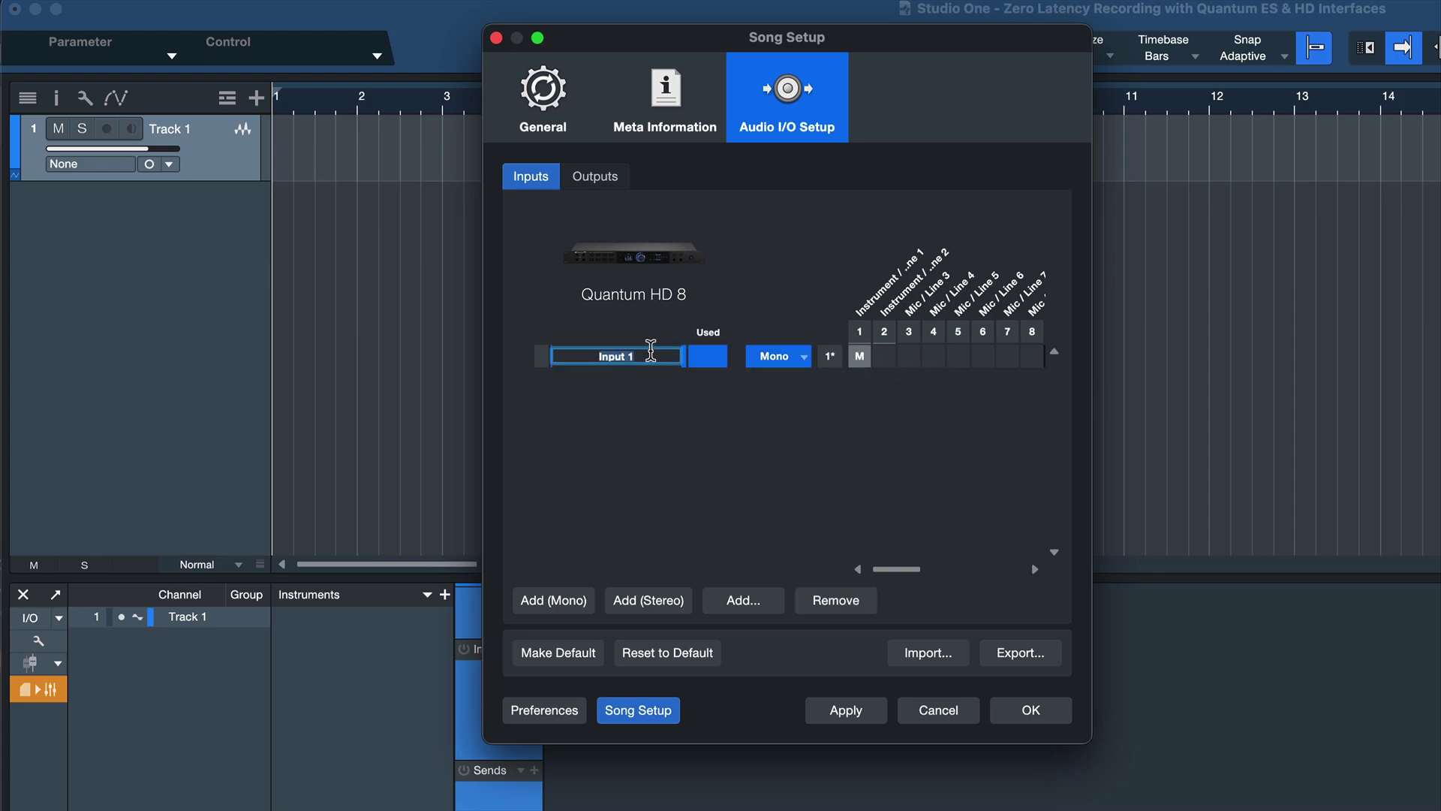
type("Microphone")
key("Return")
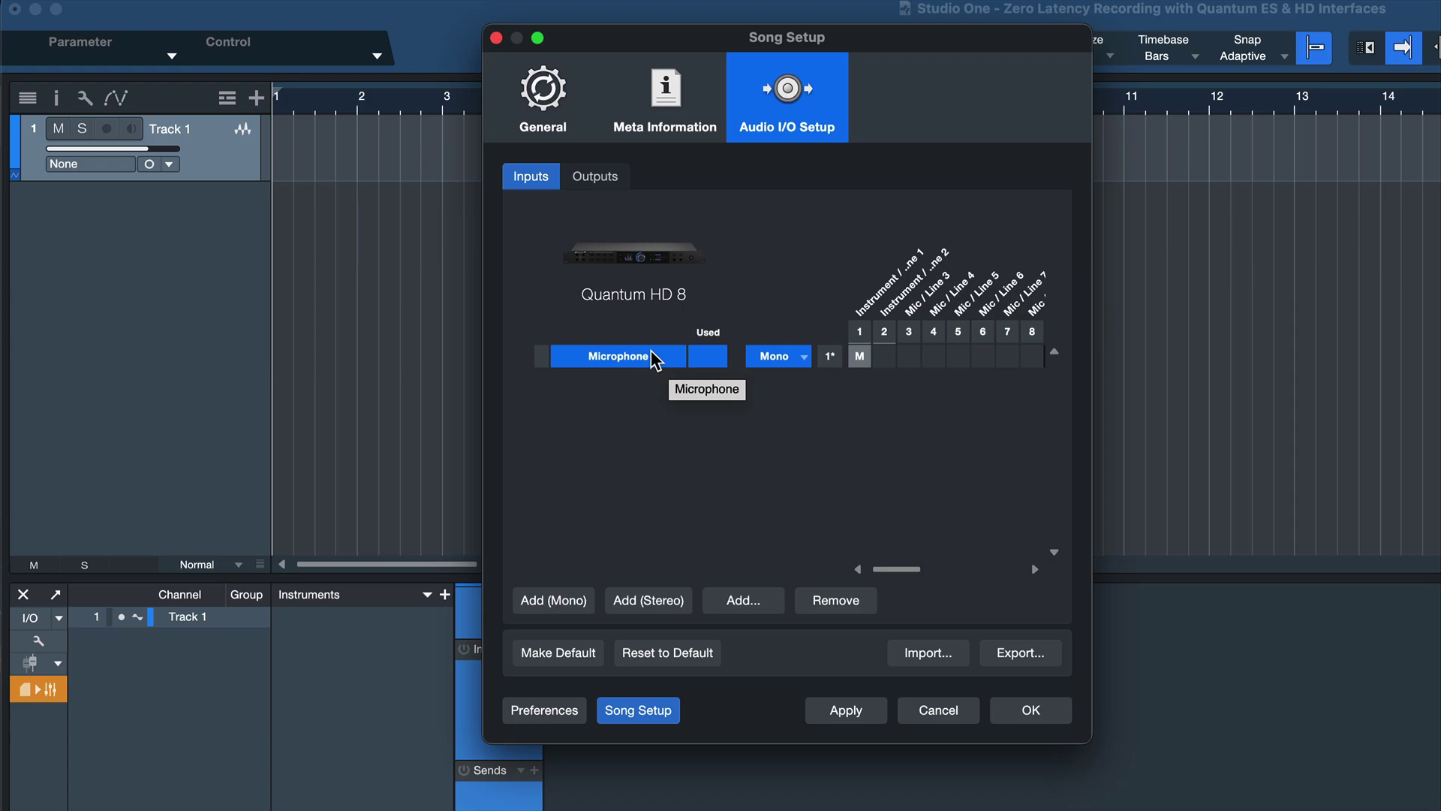
- Apply the input setup changes and close song setup
left_click(542, 356)
left_click(656, 488)
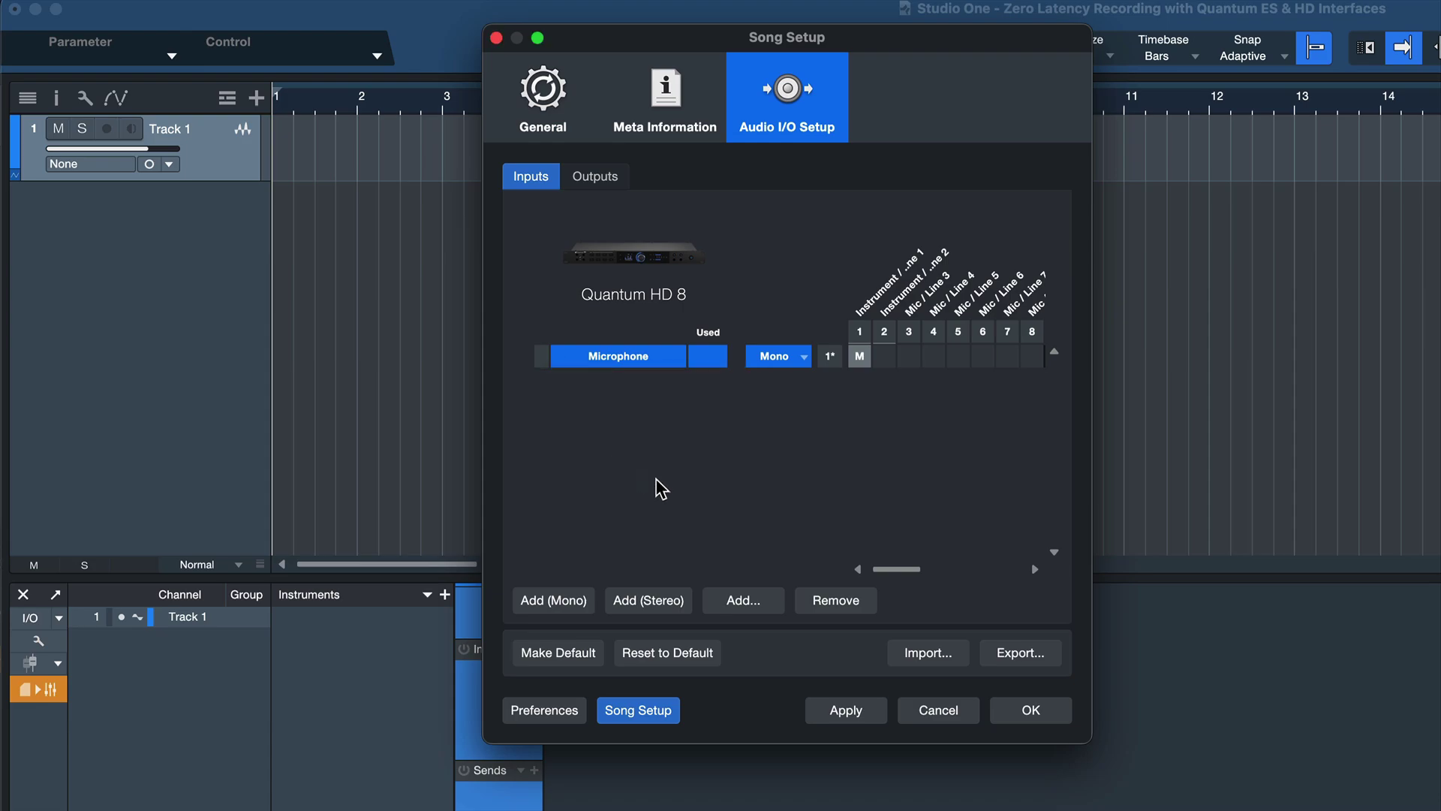
left_click(848, 711)
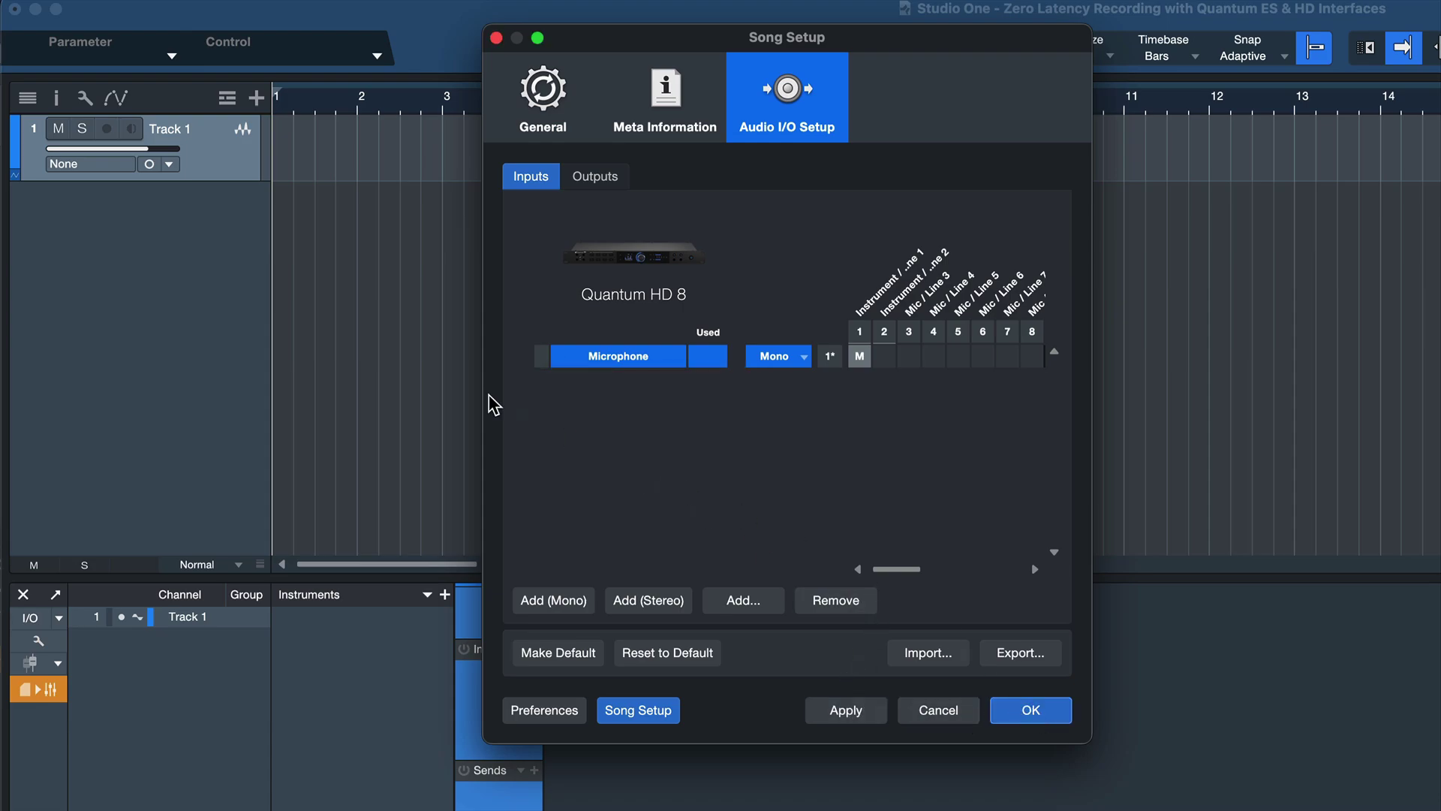
key("Return")
- Set Track 1's input to Microphone and turn on its input monitoring
left_click(94, 164)
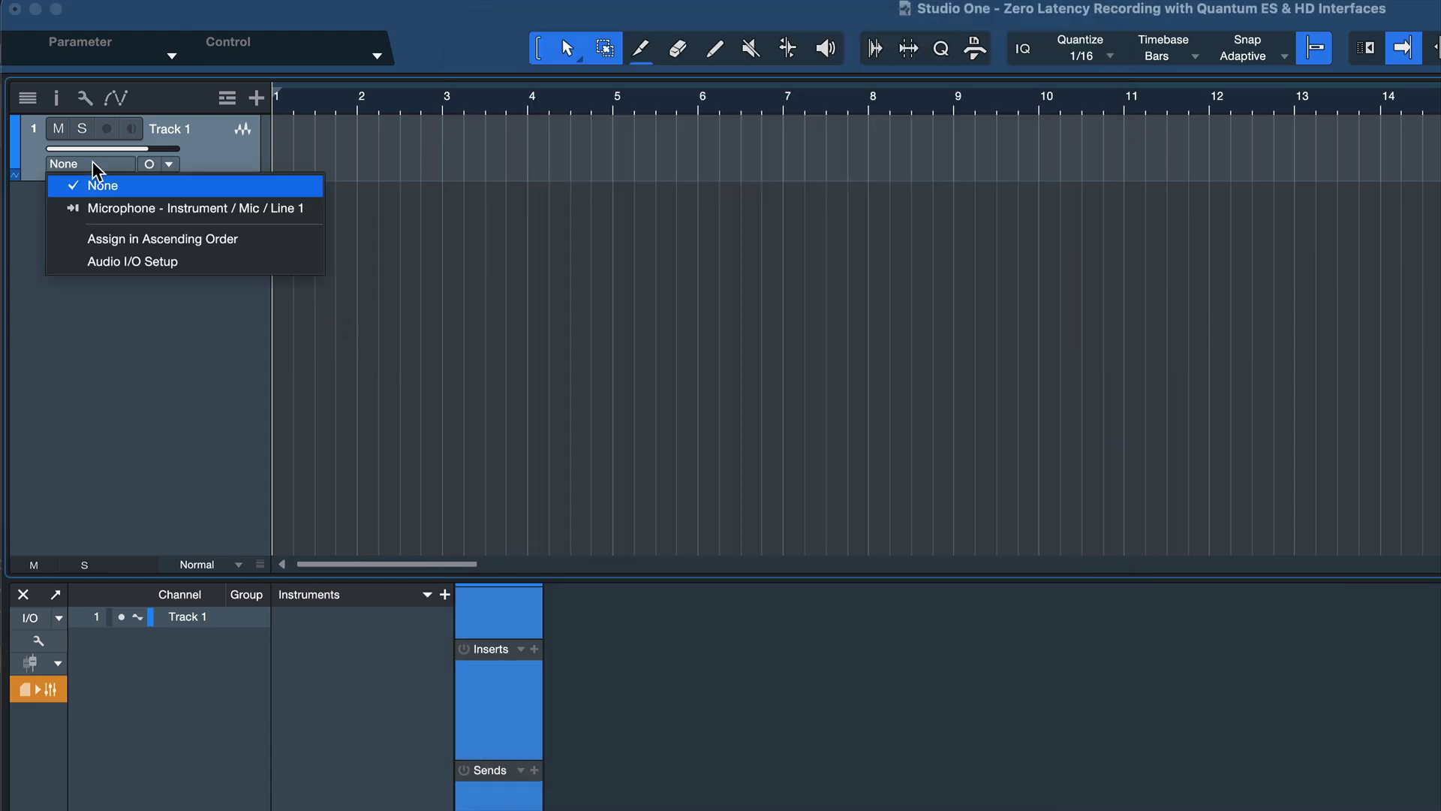
left_click(105, 214)
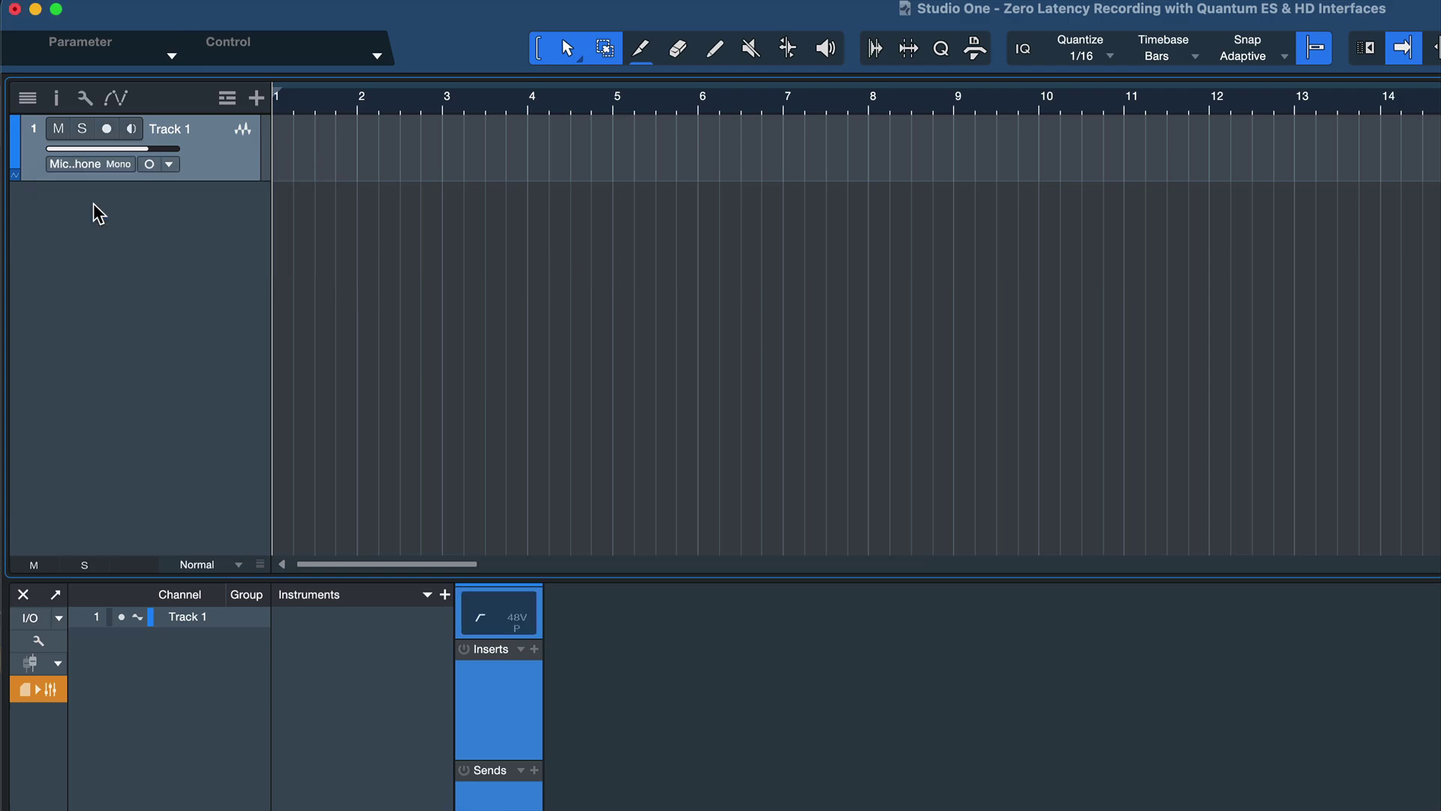
left_click(108, 135)
left_click(108, 135)
left_click(130, 134)
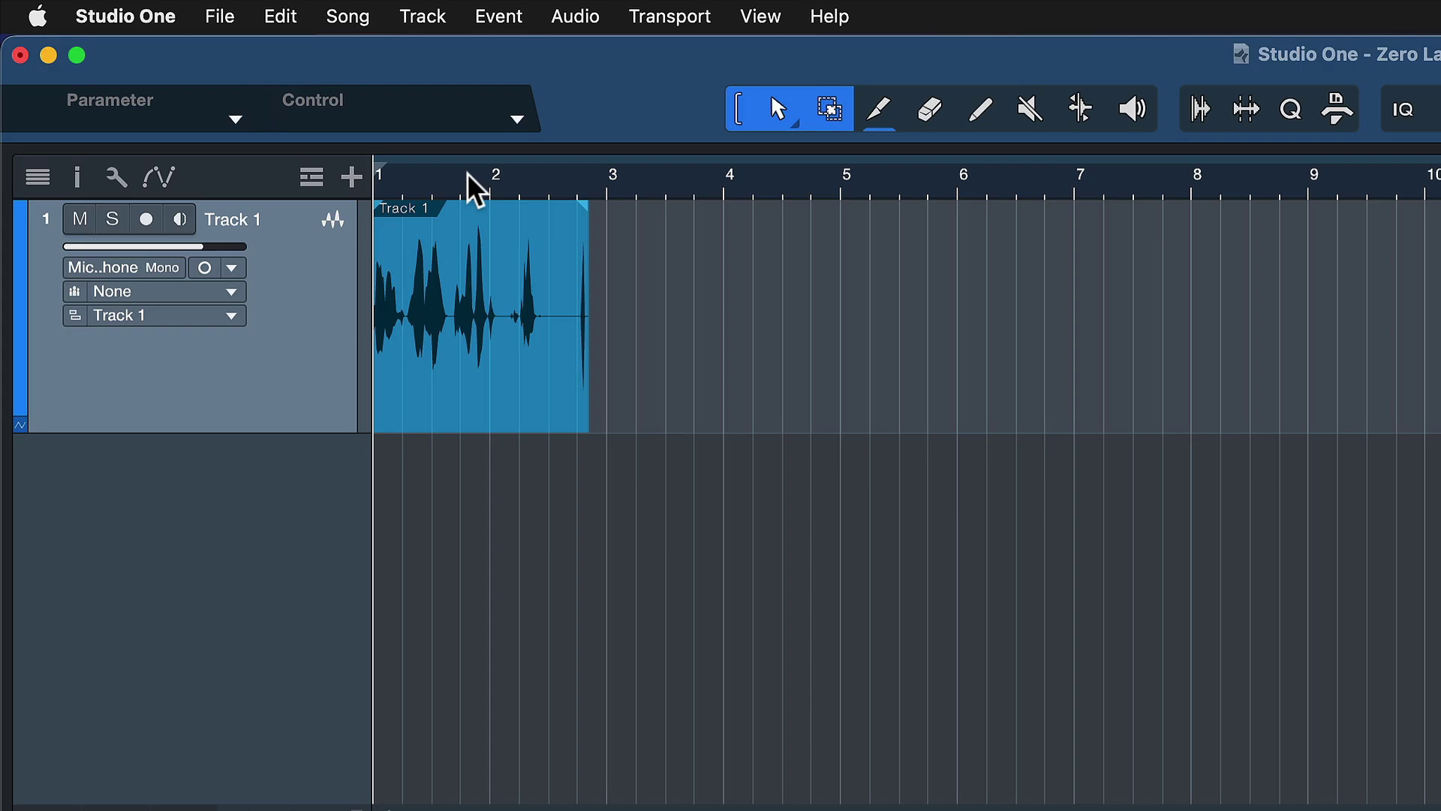
- Set the audio device block size to 1024 samples, then enable Track 1's input monitoring
left_click(173, 6)
left_click(168, 106)
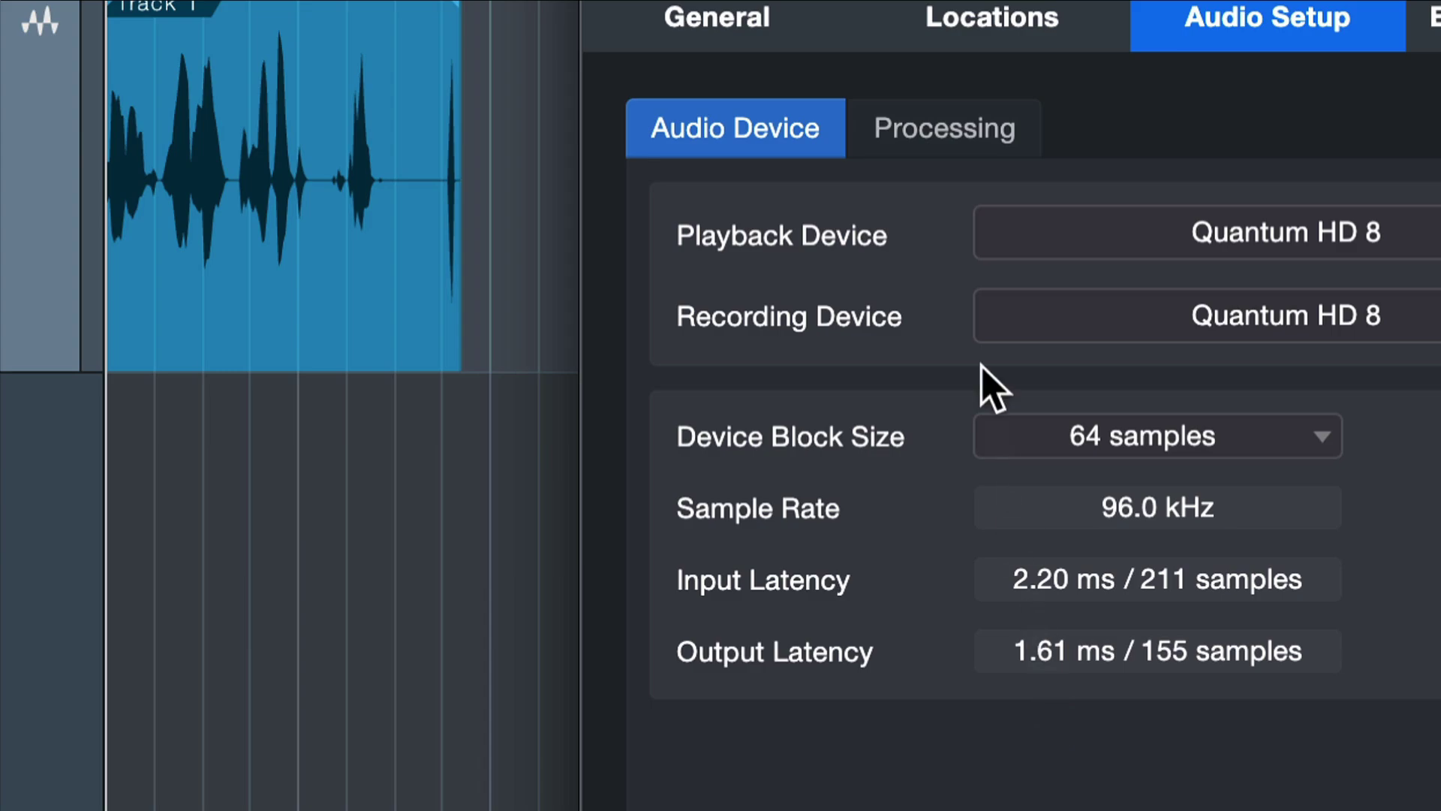
left_click(946, 143)
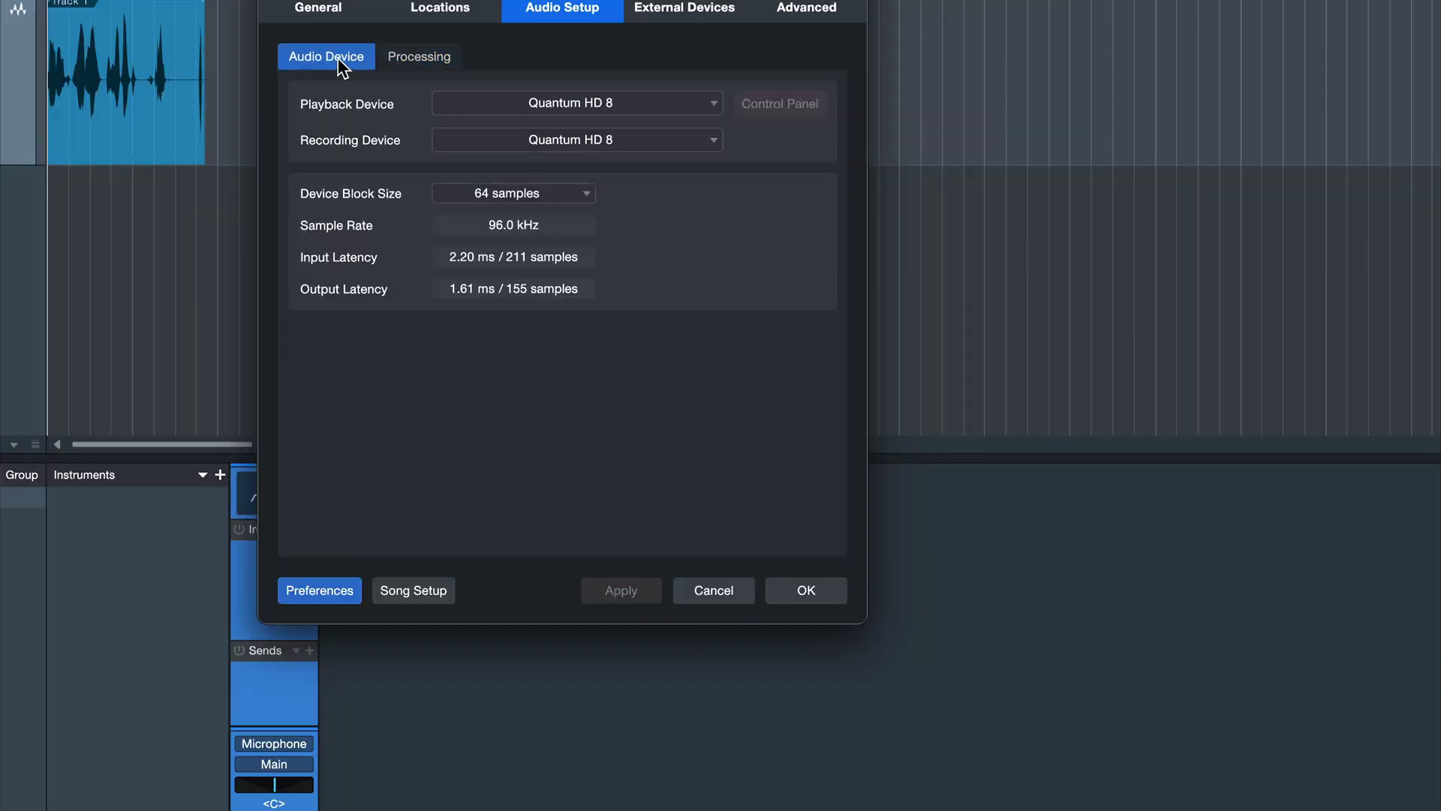
left_click(509, 193)
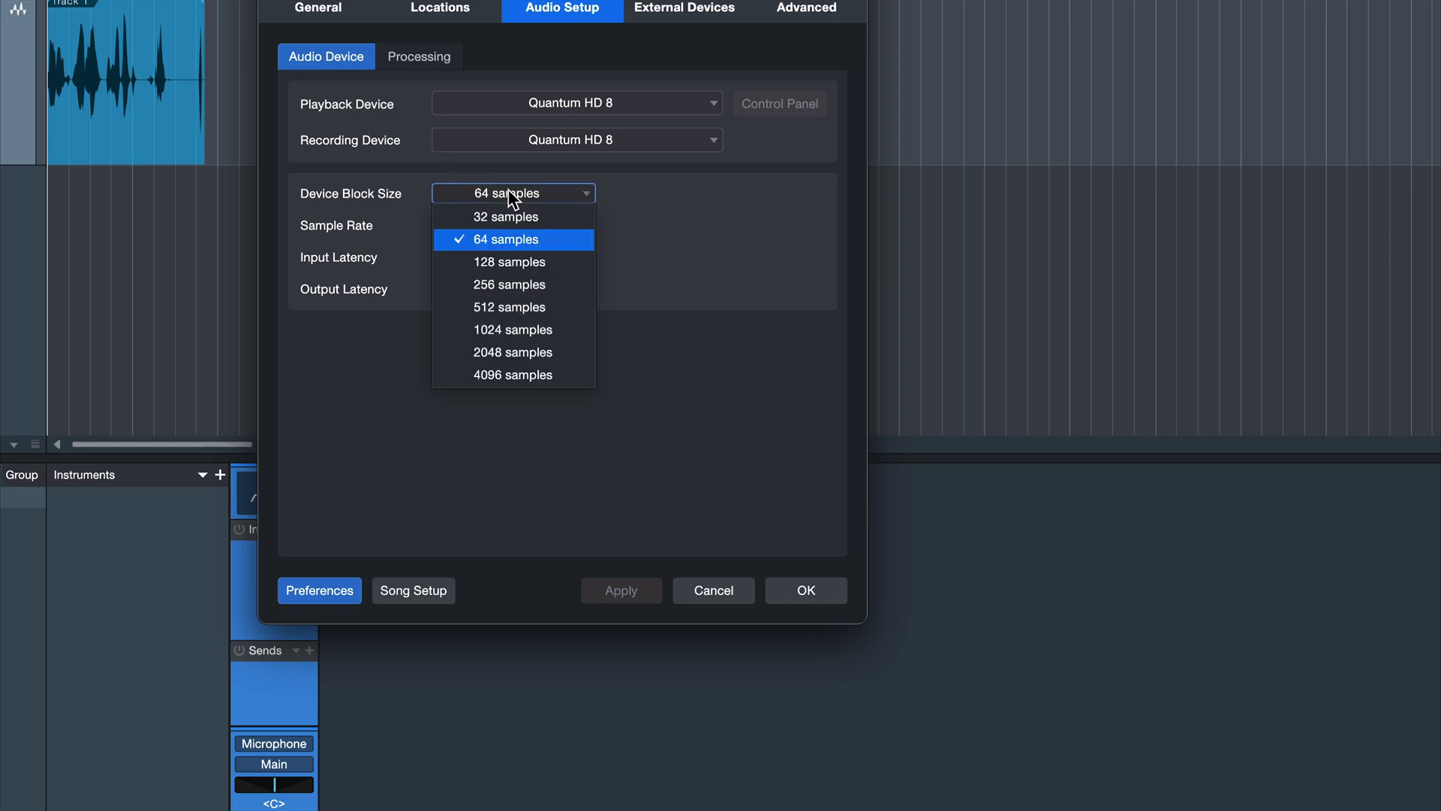
left_click(522, 329)
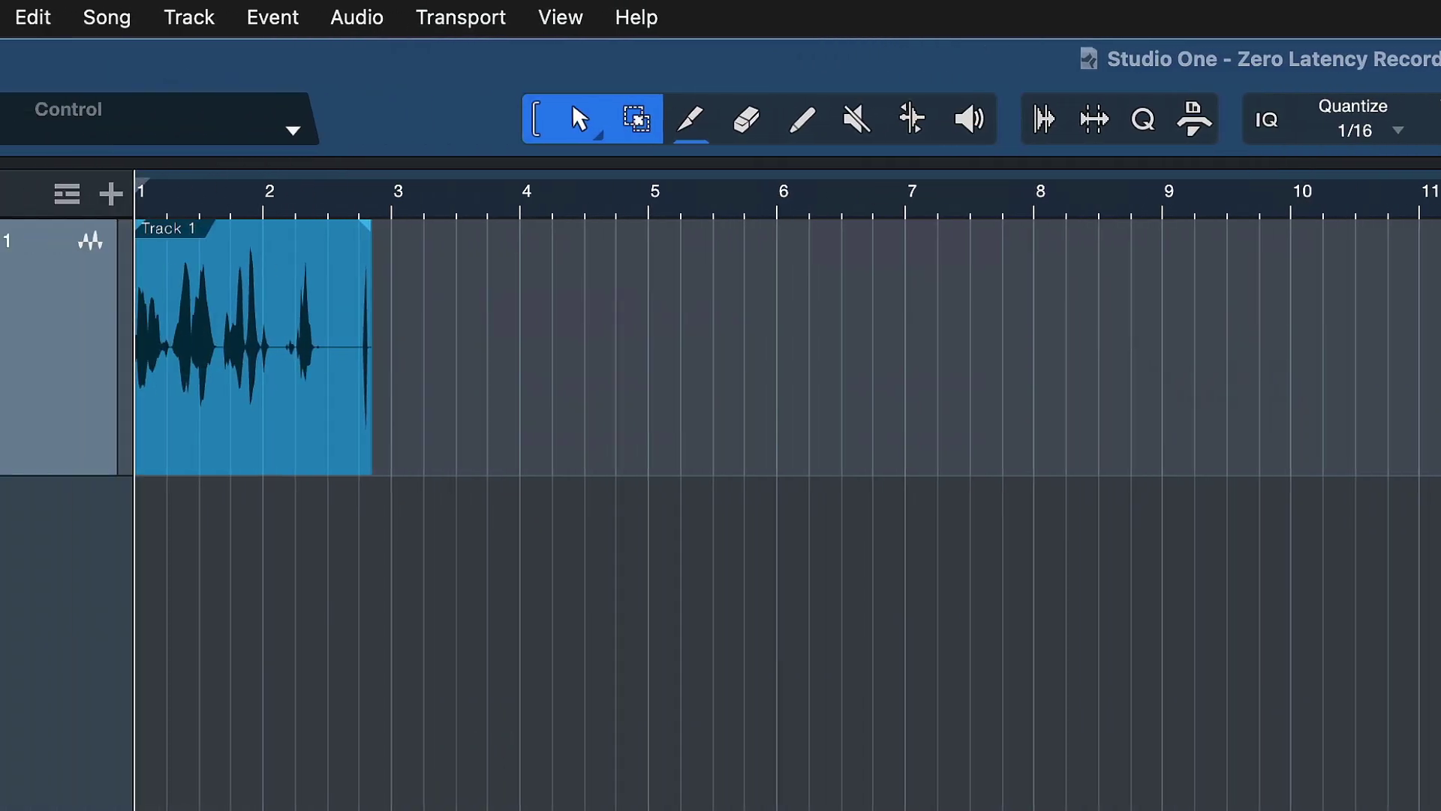
left_click(198, 240)
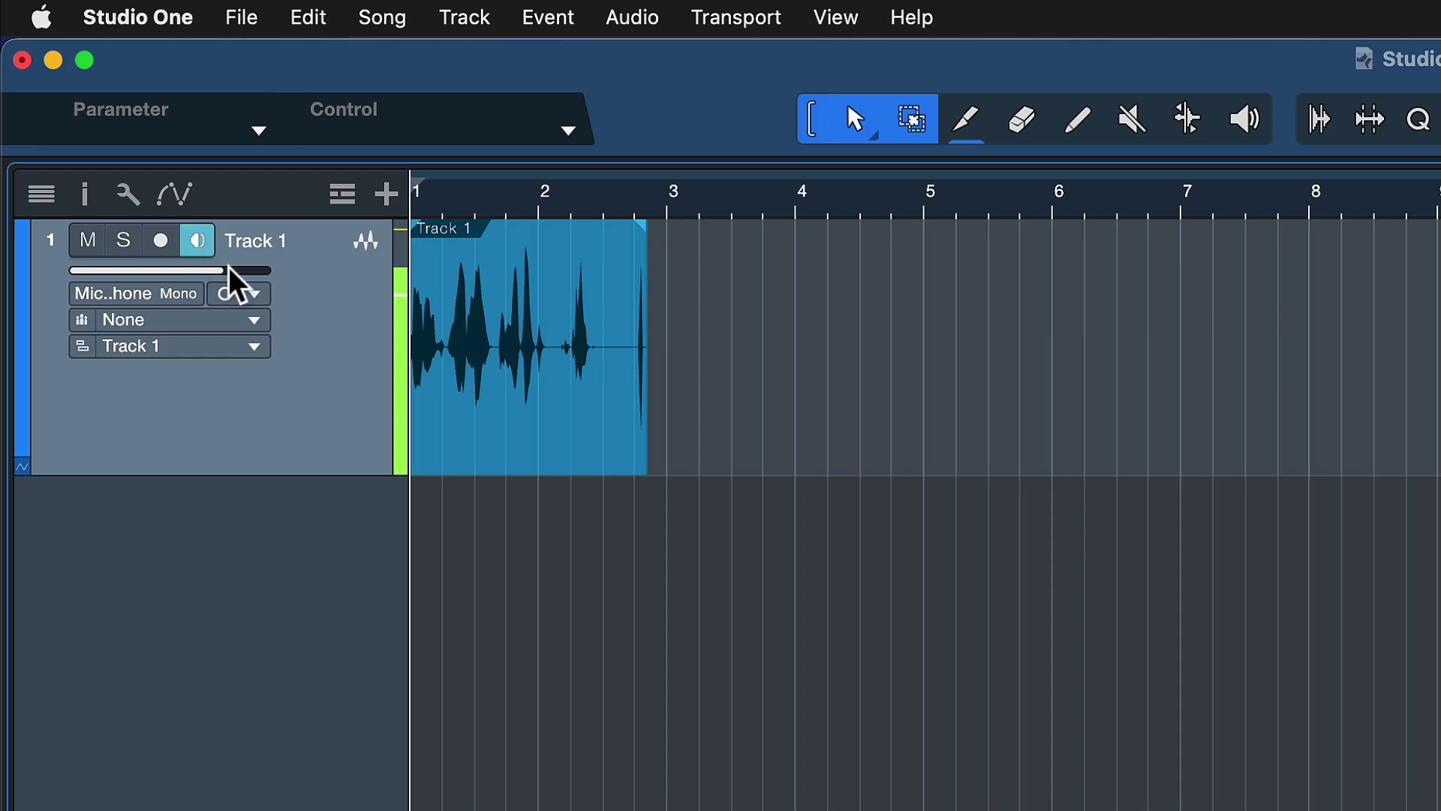
mouse_move(228, 267)
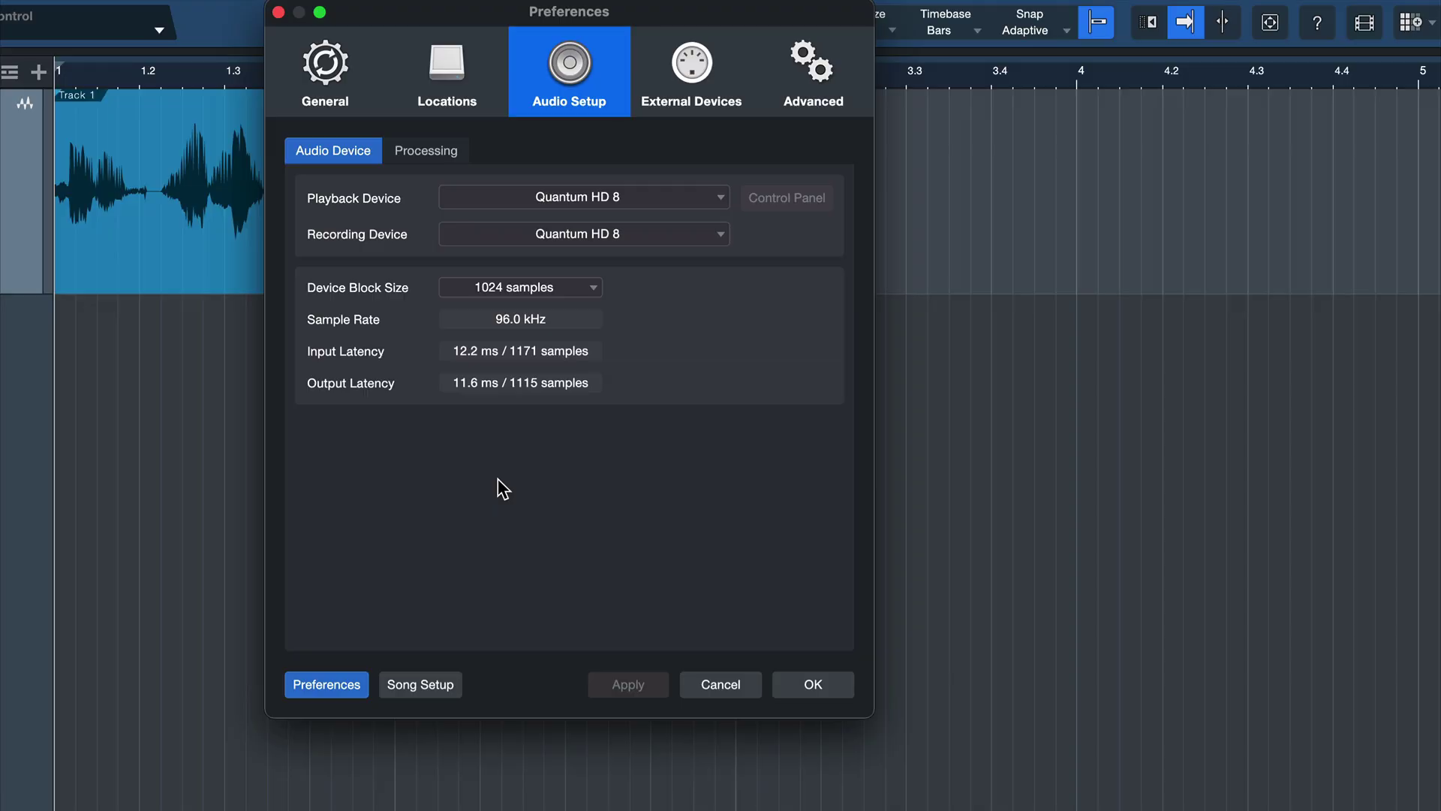
left_click(432, 150)
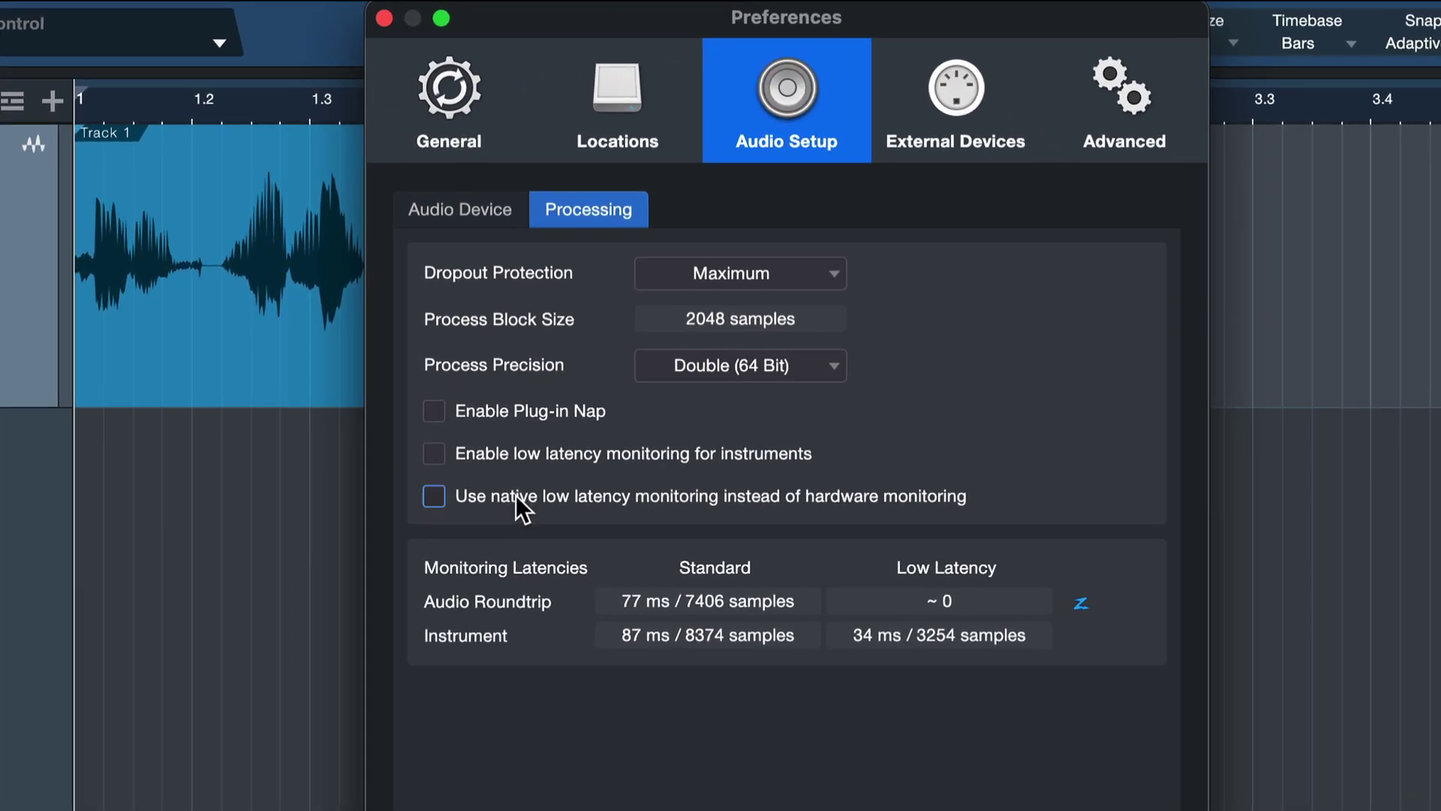
left_click(507, 486)
left_click(507, 486)
left_click(516, 494)
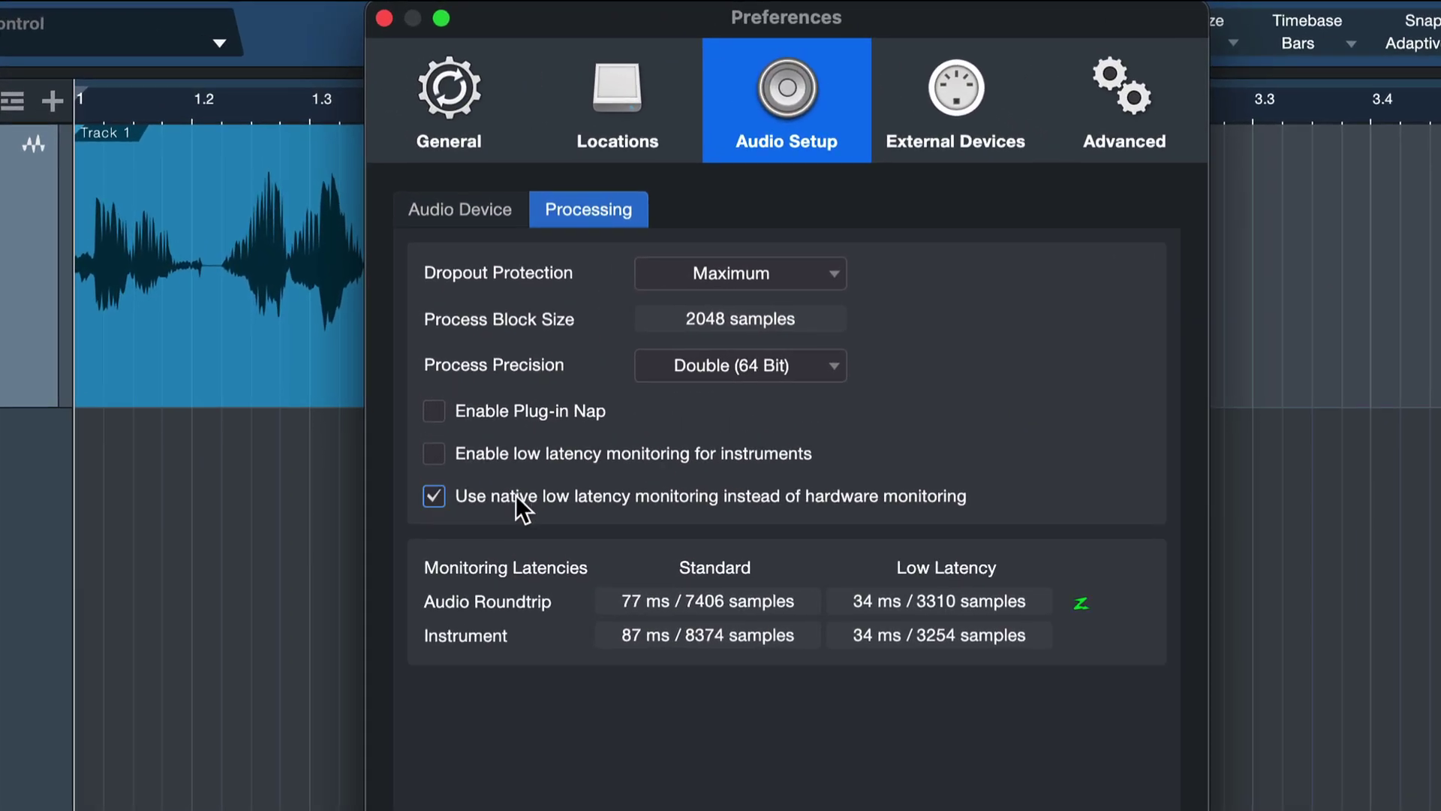
left_click(516, 494)
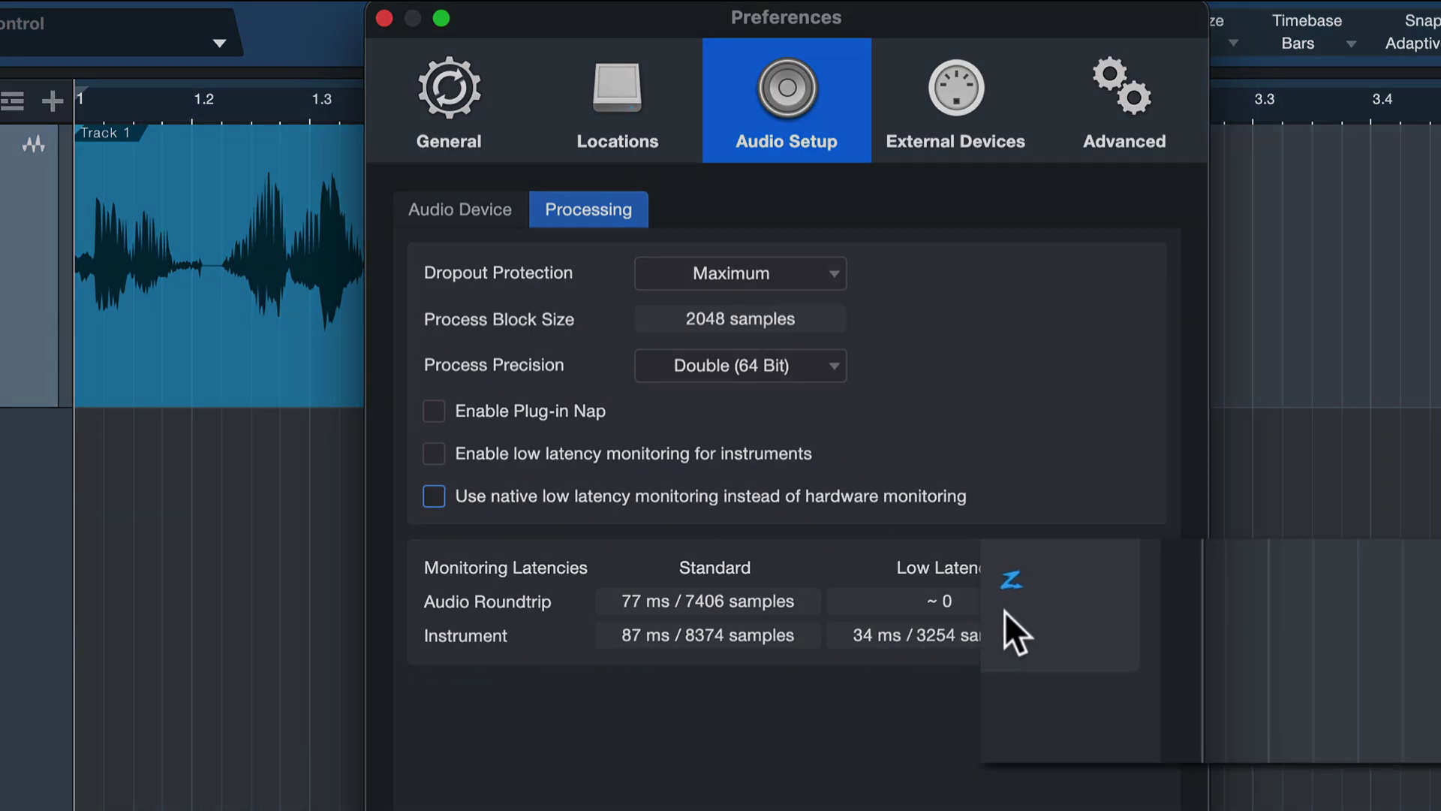
mouse_move(1015, 593)
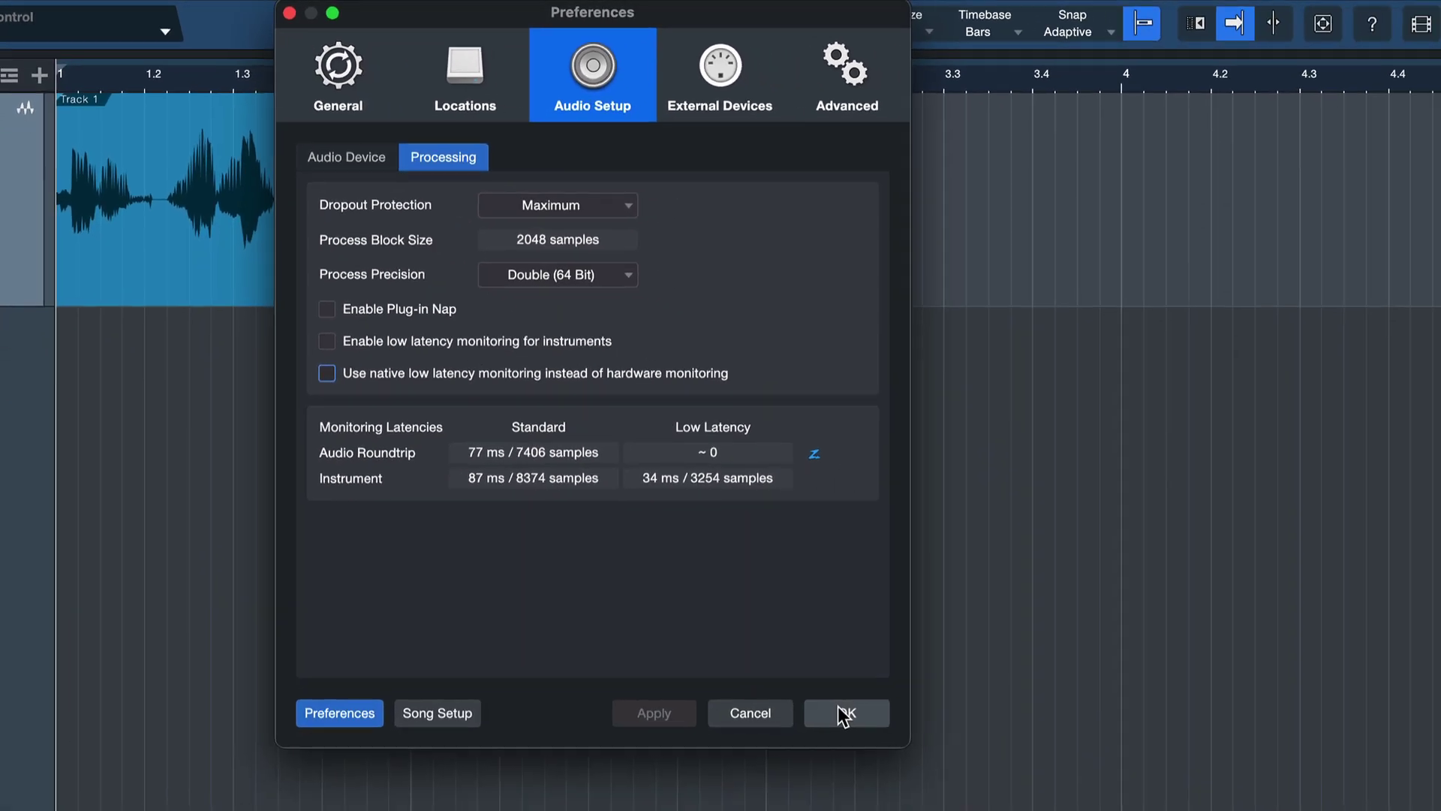
- Close preferences, show the mixer, and enable Z hardware monitoring on the Main output
left_click(844, 715)
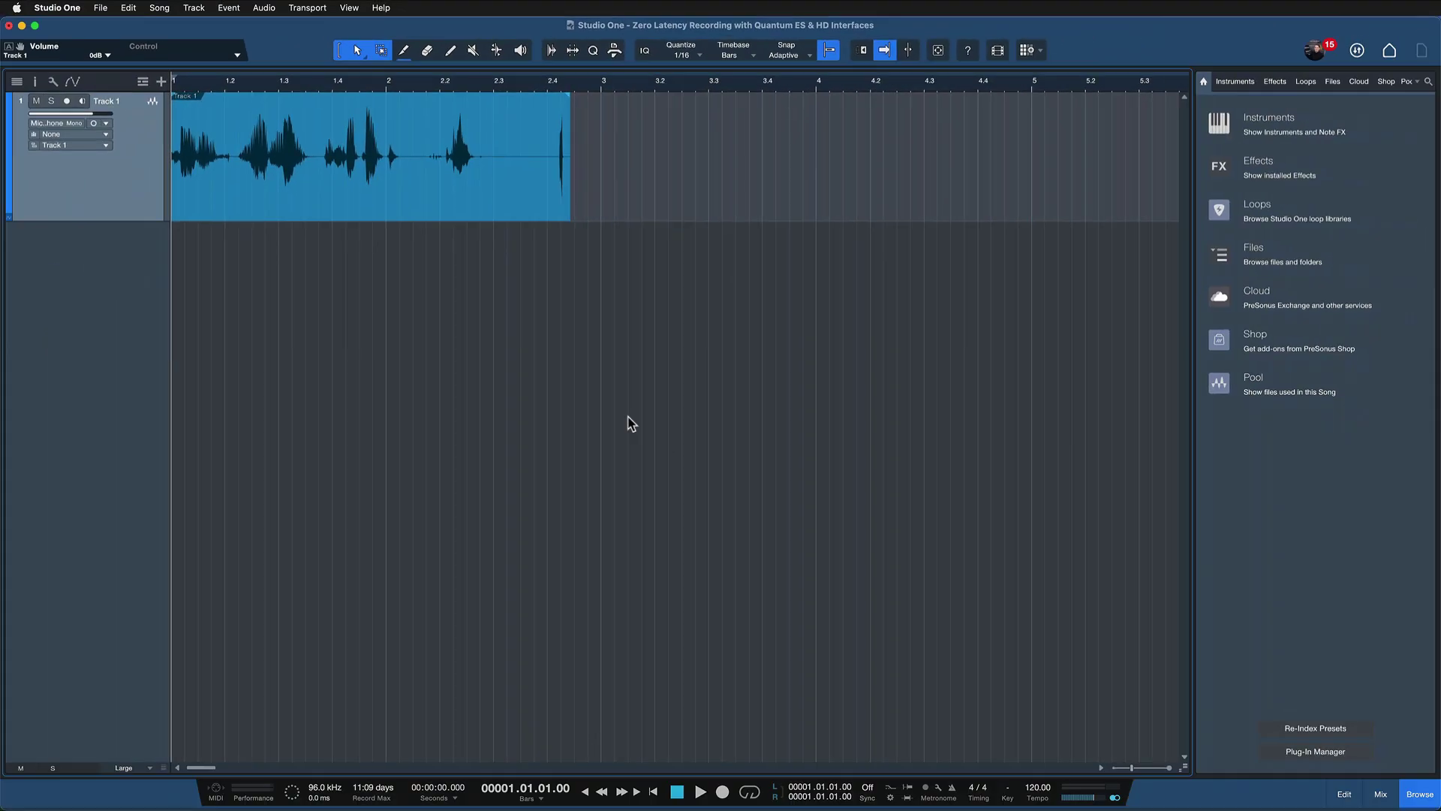
left_click(1350, 785)
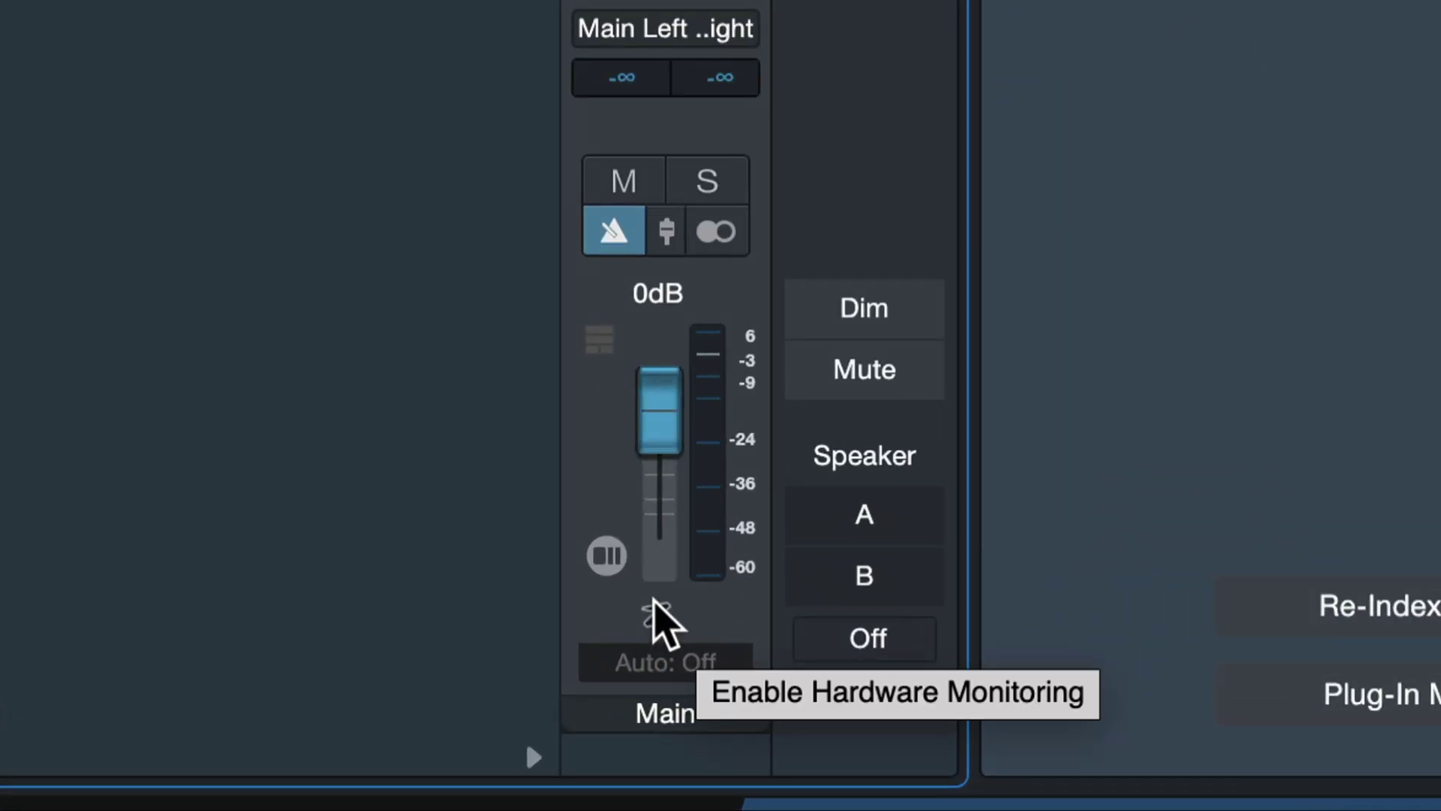
left_click(657, 612)
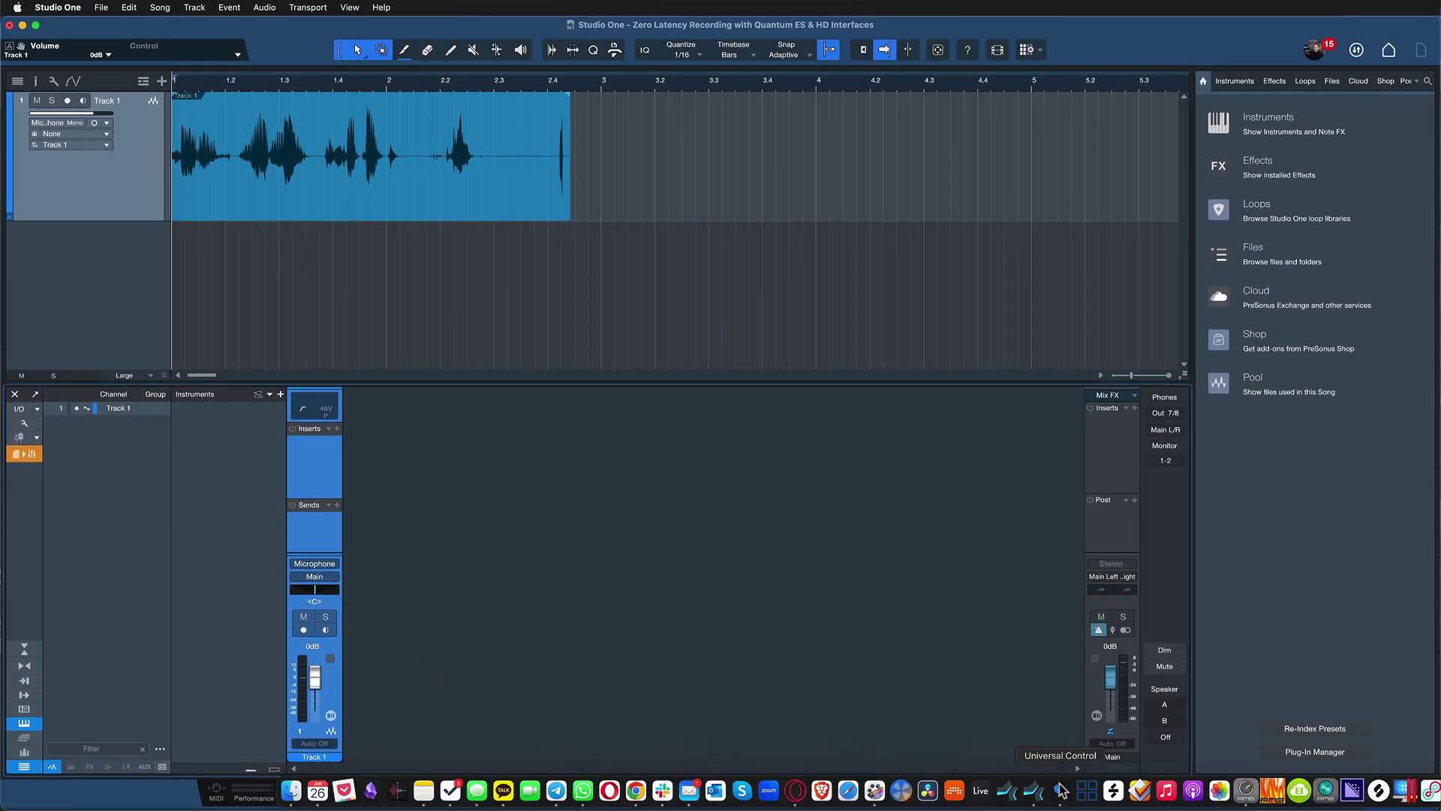
- Launch Universal Control and bring up the Quantum HD 8 device mixer
left_click(1062, 790)
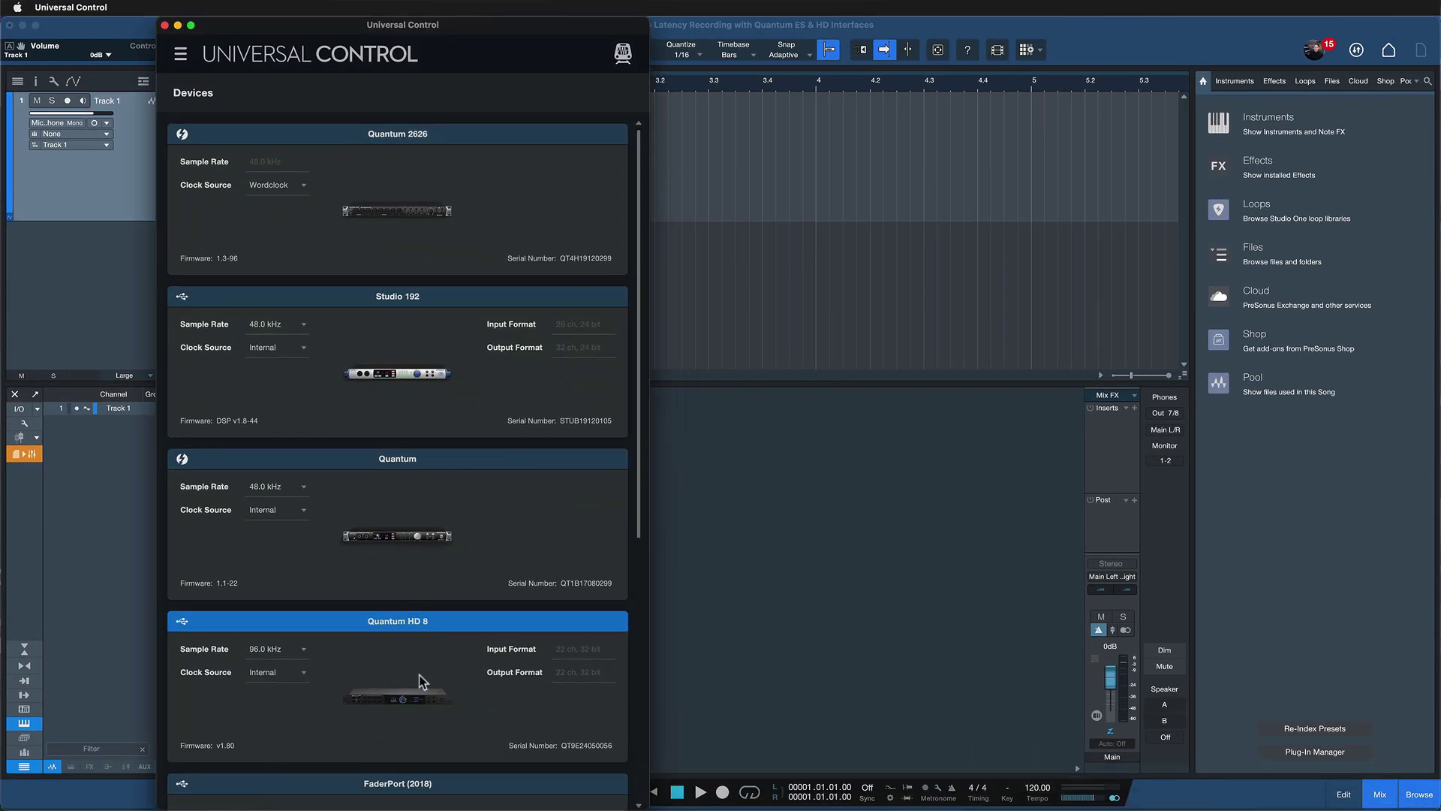
left_click(383, 569)
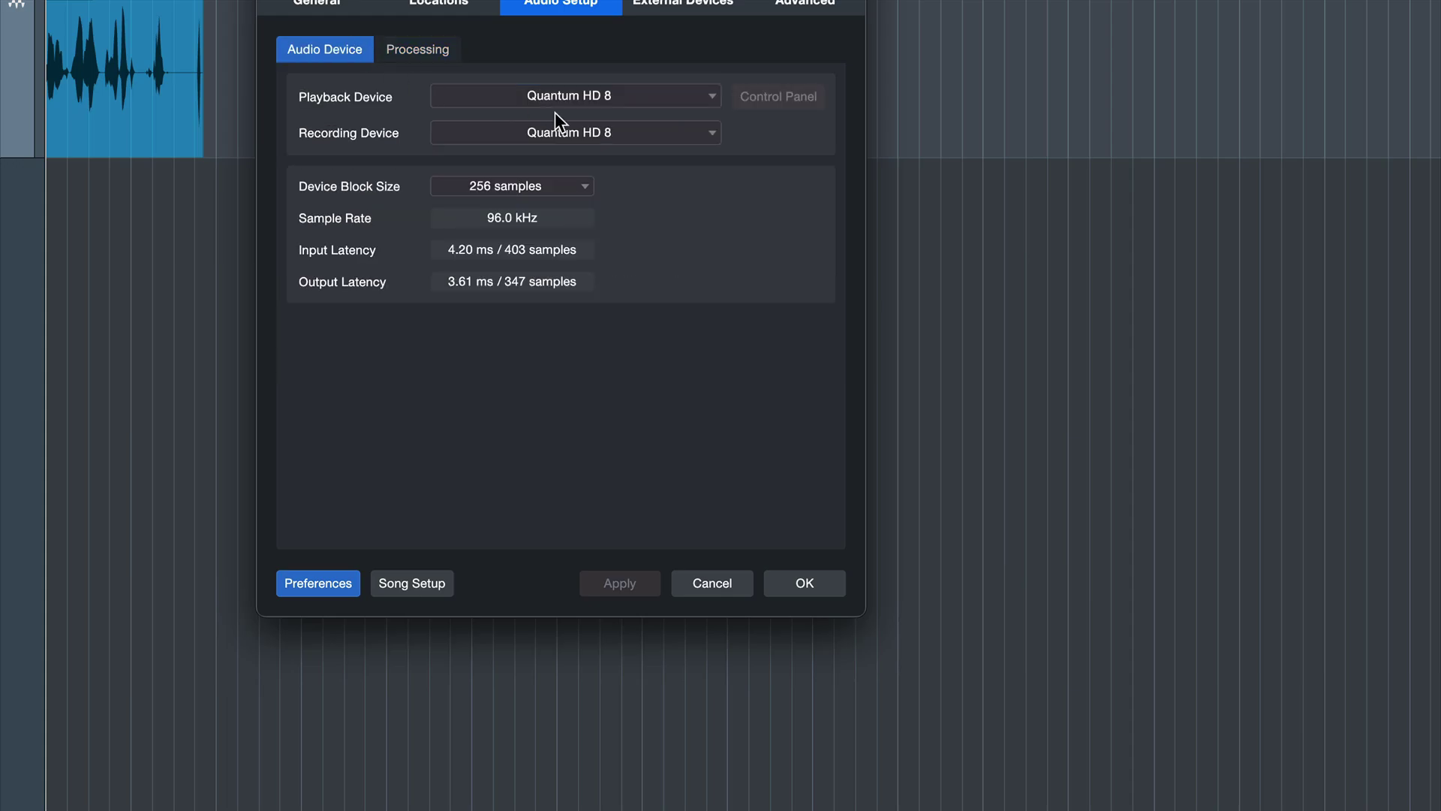
- Change the audio device block size to 2048 samples
left_click(536, 183)
left_click(522, 360)
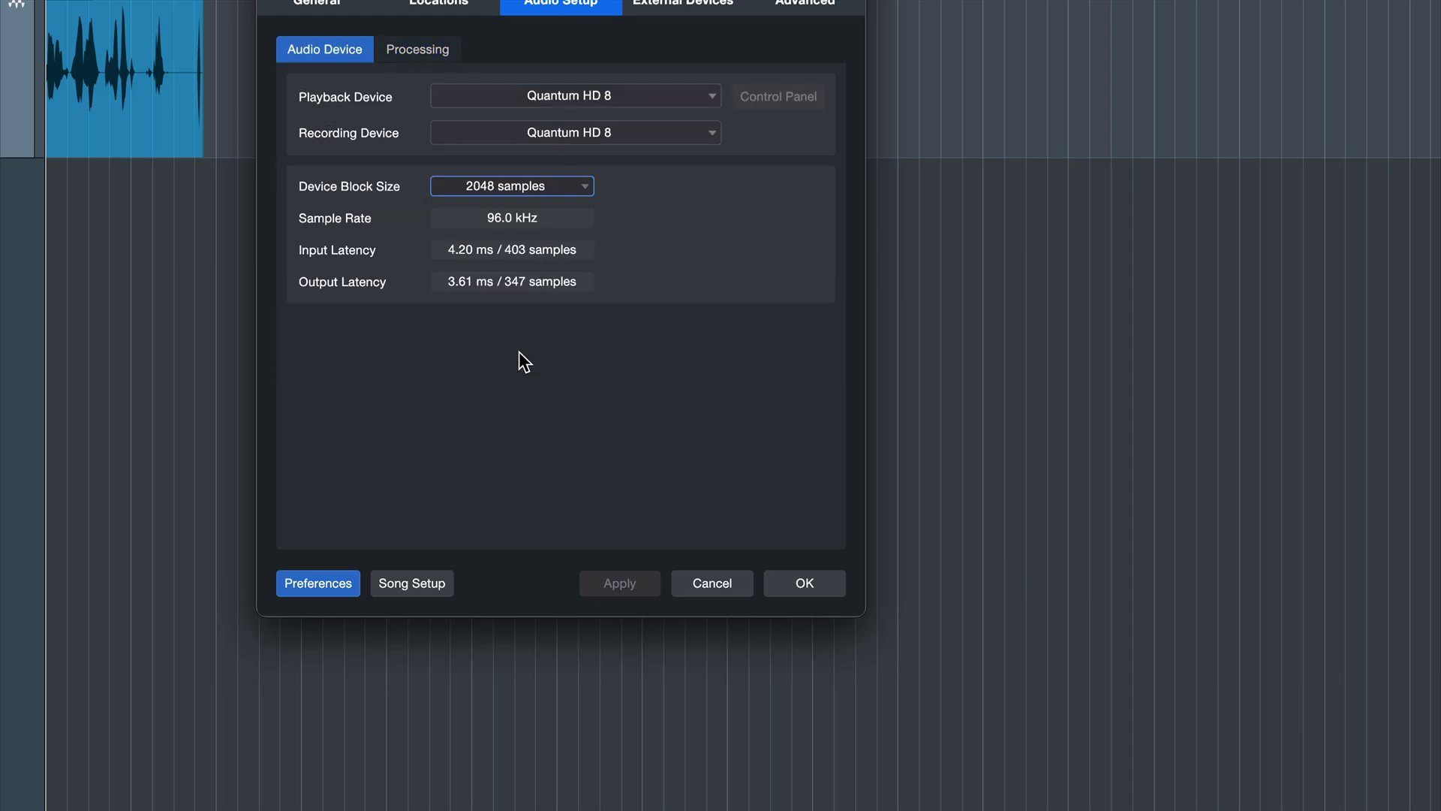
left_click(421, 51)
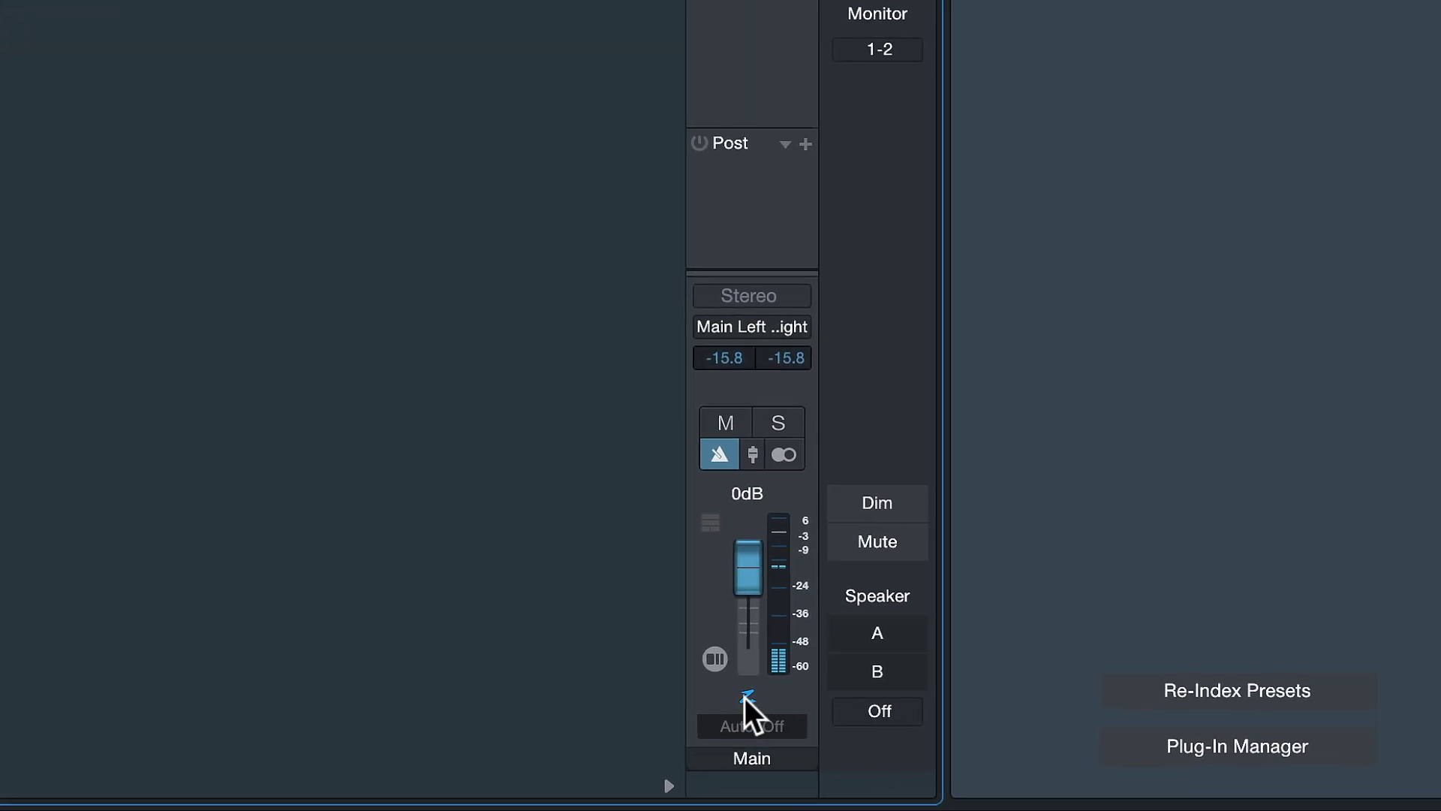
- Turn on Z low-latency monitoring at the bottom of Track 1's mixer channel
left_click(744, 696)
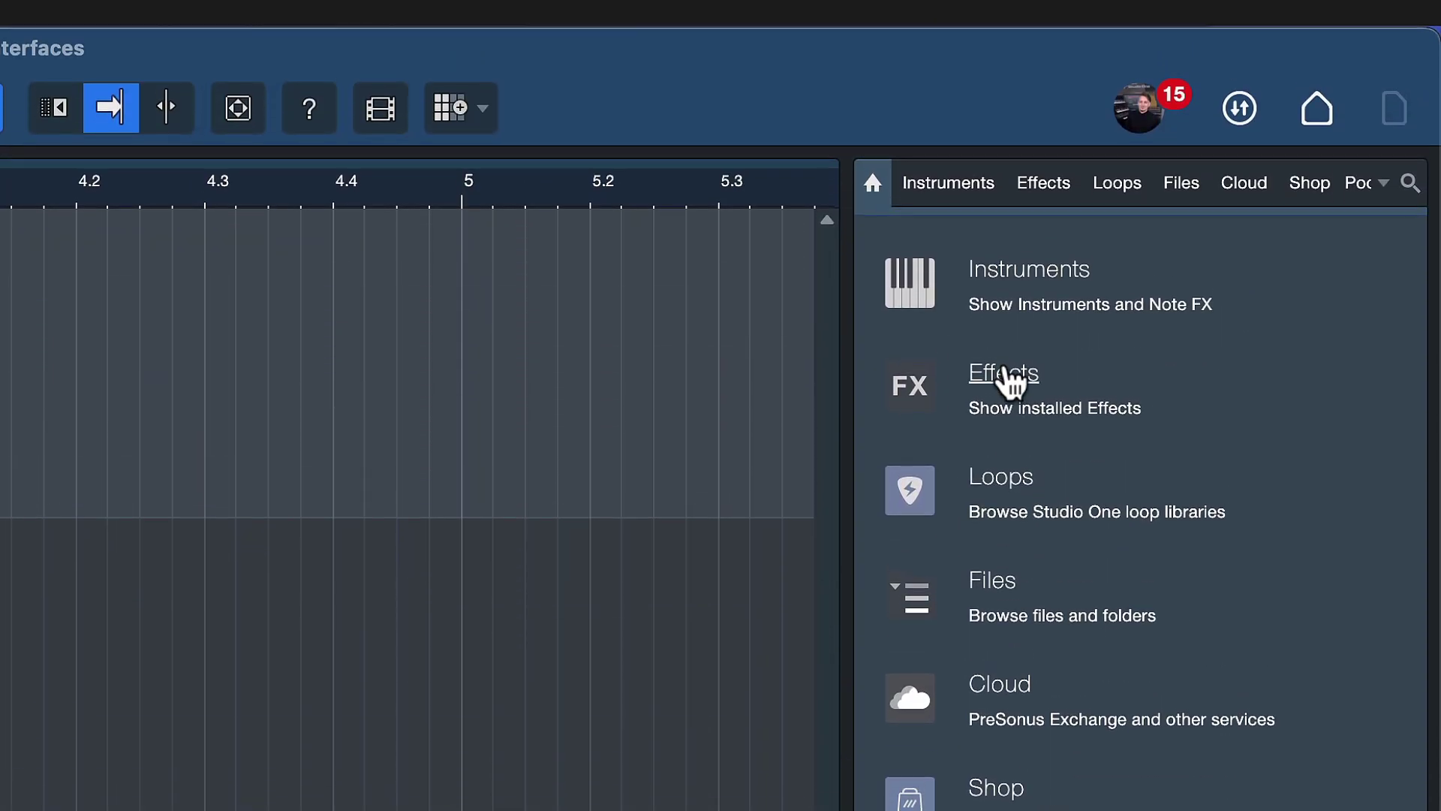
- Add PreSonus Room Reverb from the effects browser as a send on Track 1
left_click(1009, 379)
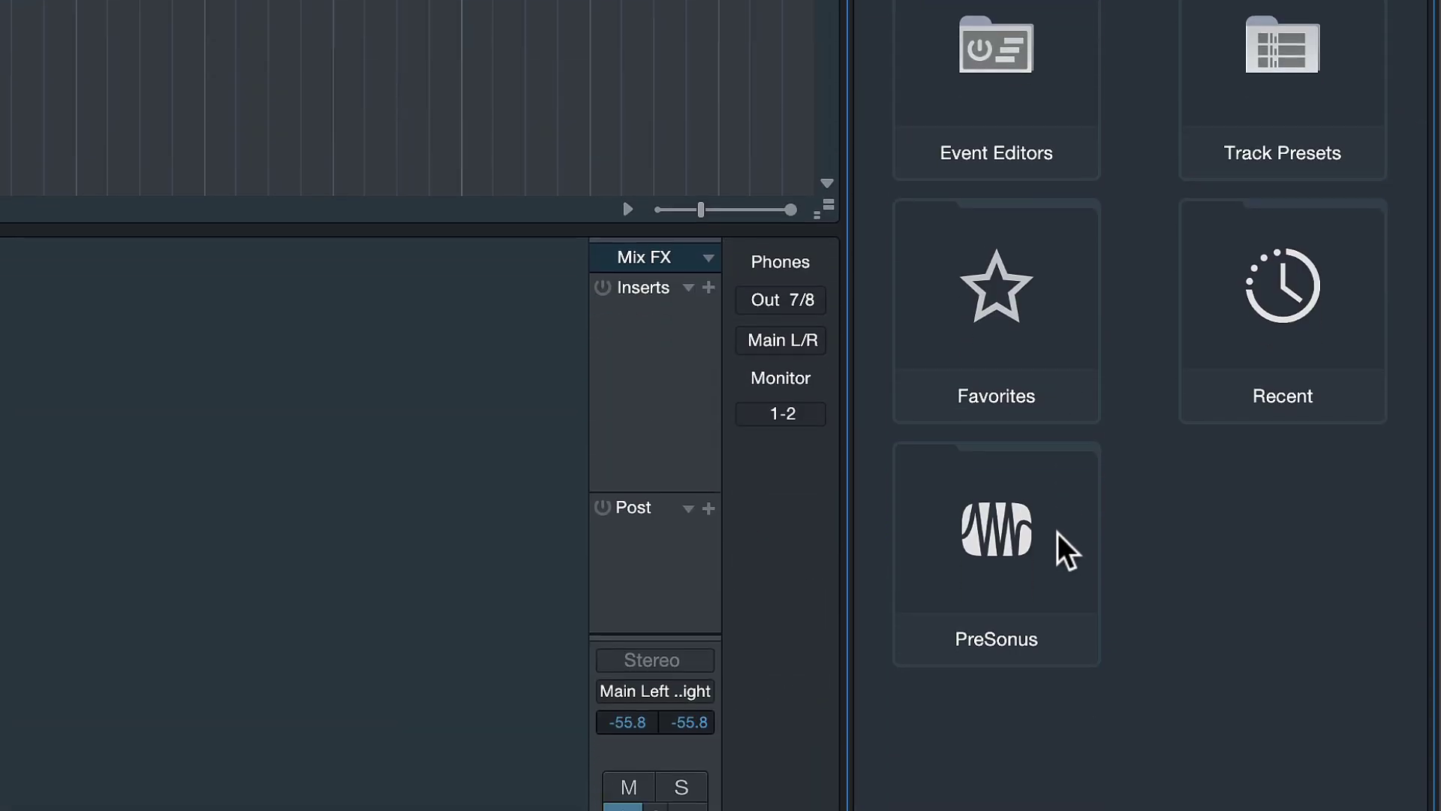
left_click(1063, 548)
scroll(1069, 544, "down", 15)
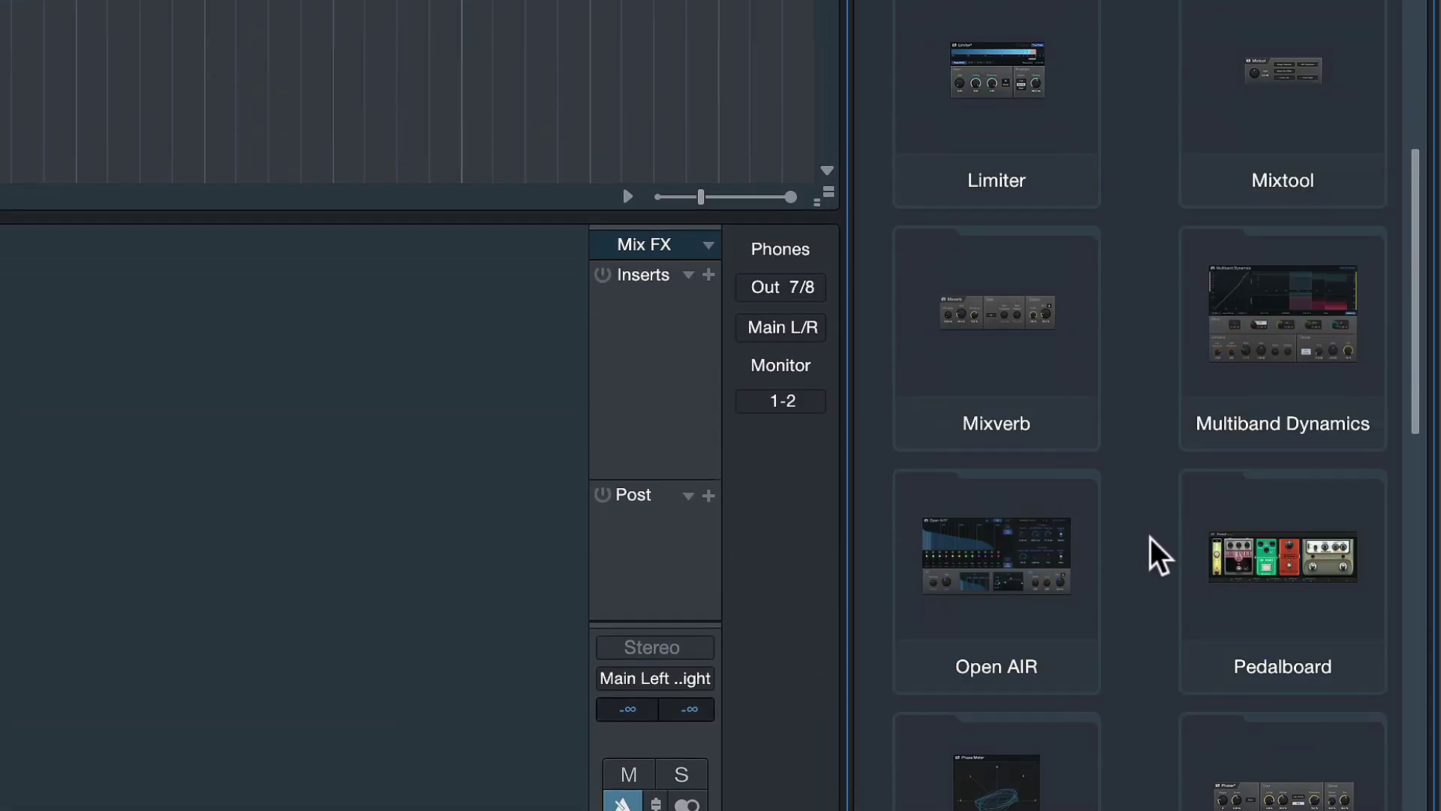
scroll(1150, 537, "down", 5)
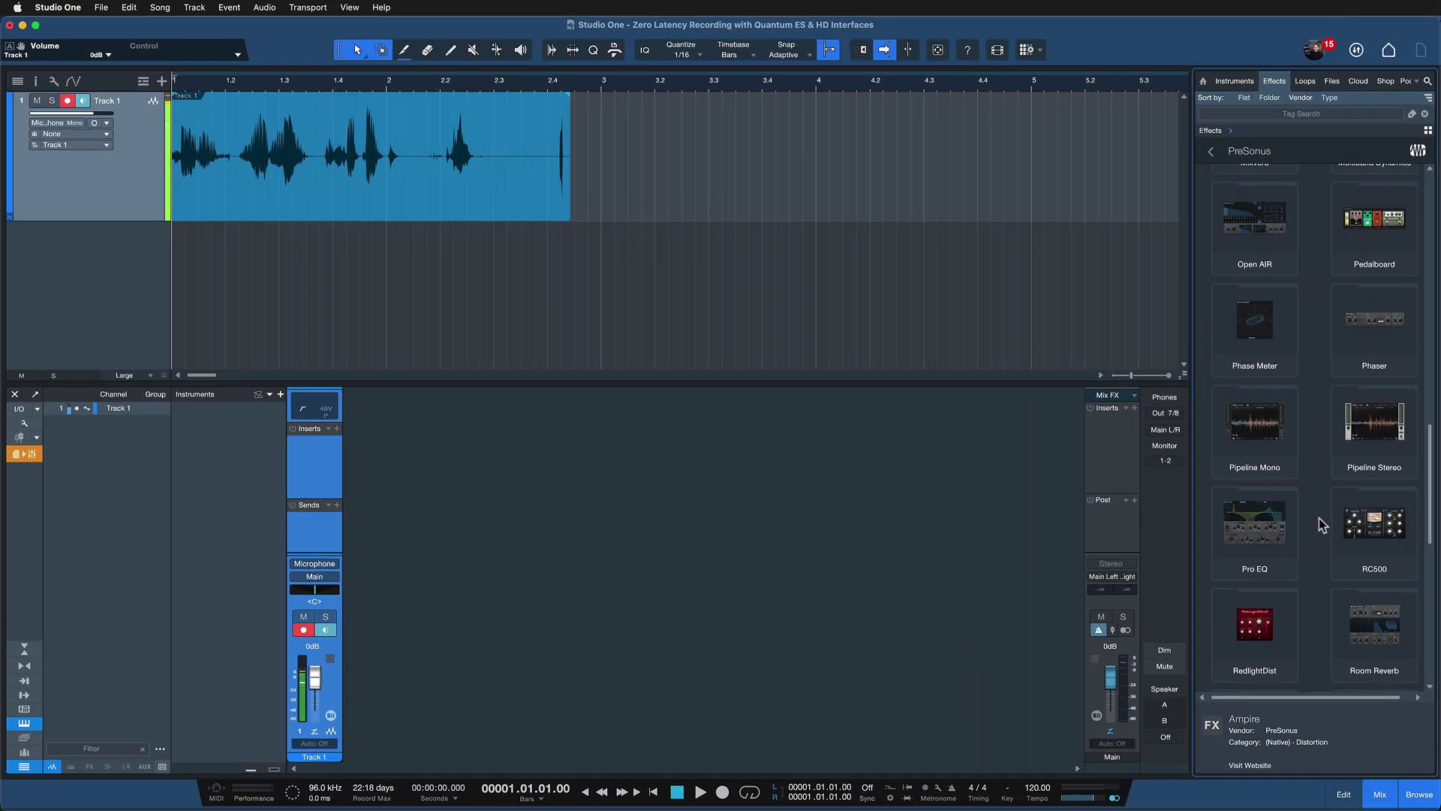
scroll(1318, 518, "down", 4)
left_click(1379, 396)
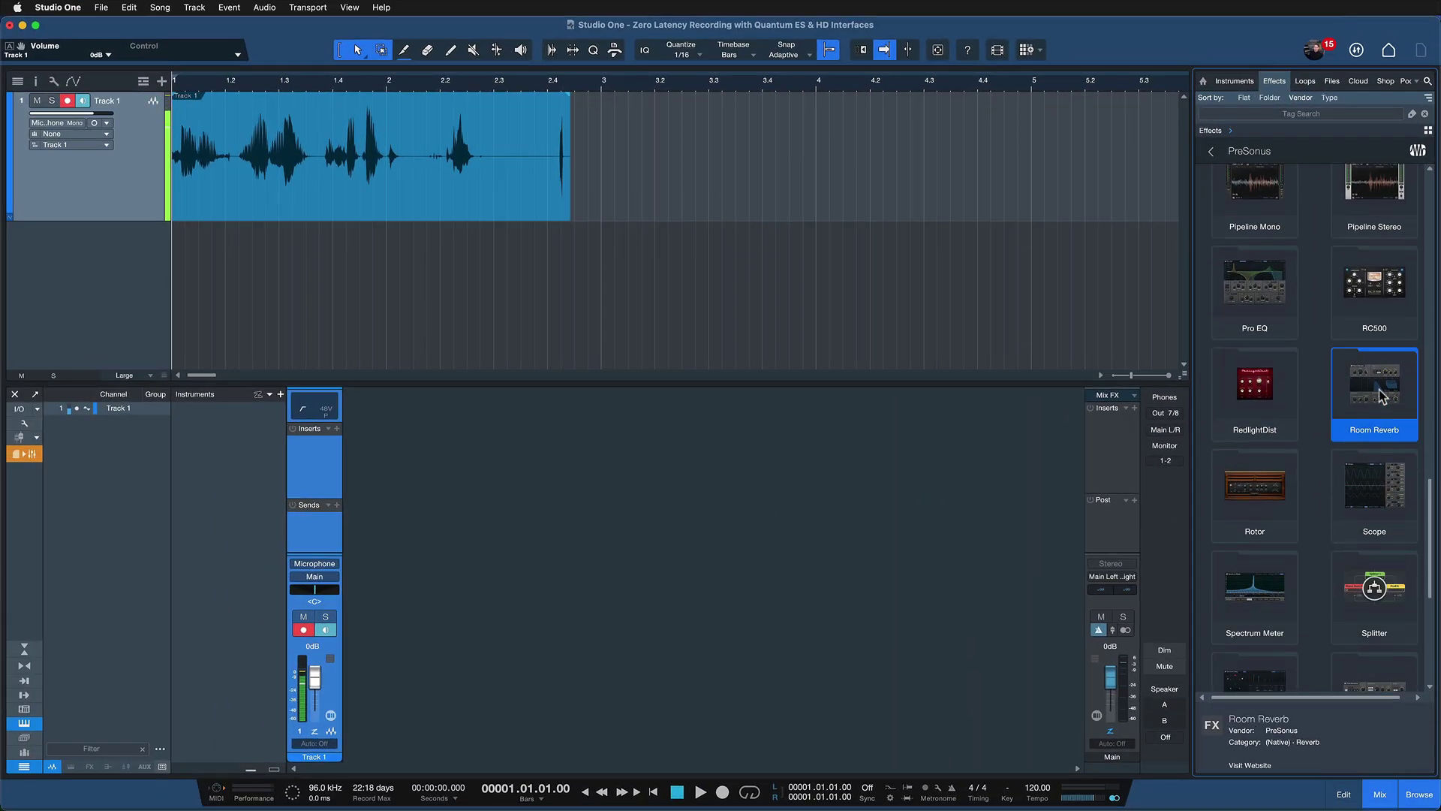
left_click_drag(616, 525, 319, 535)
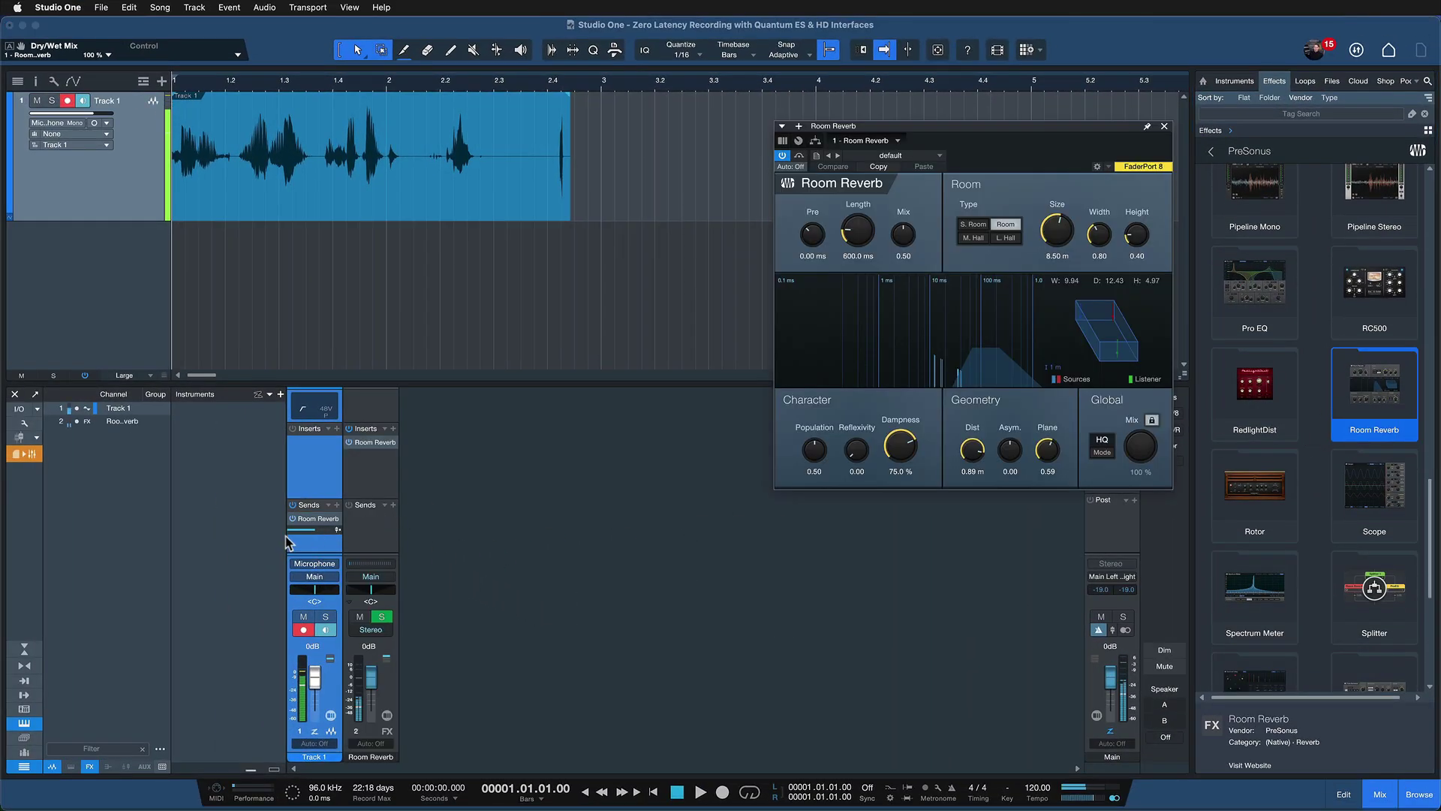